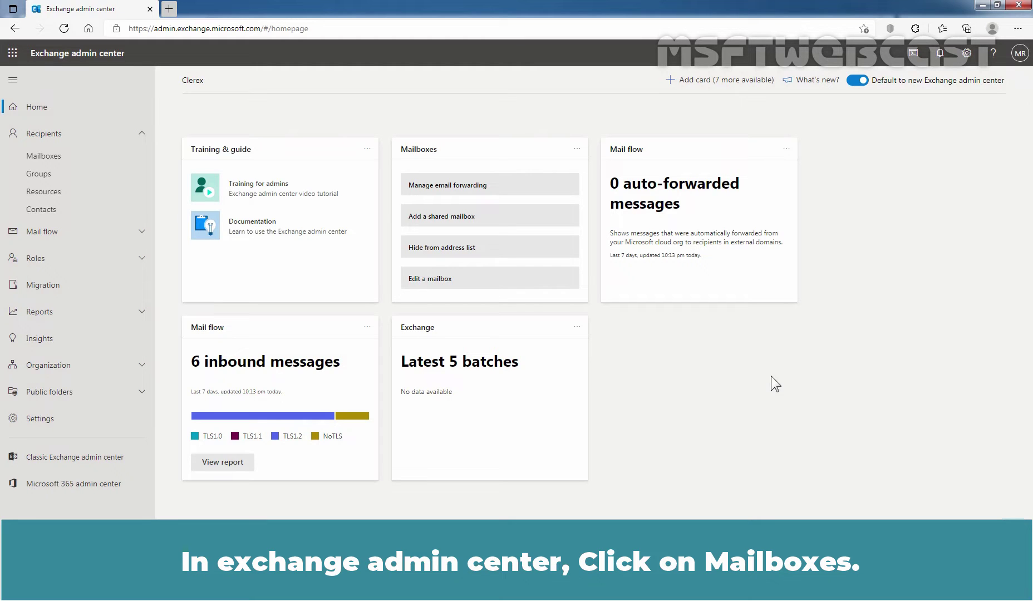
Turn on litigation hold with a 3650-day duration for the user's mailbox, then close the panels
{"action": "left_click", "coordinate": [64, 161]}
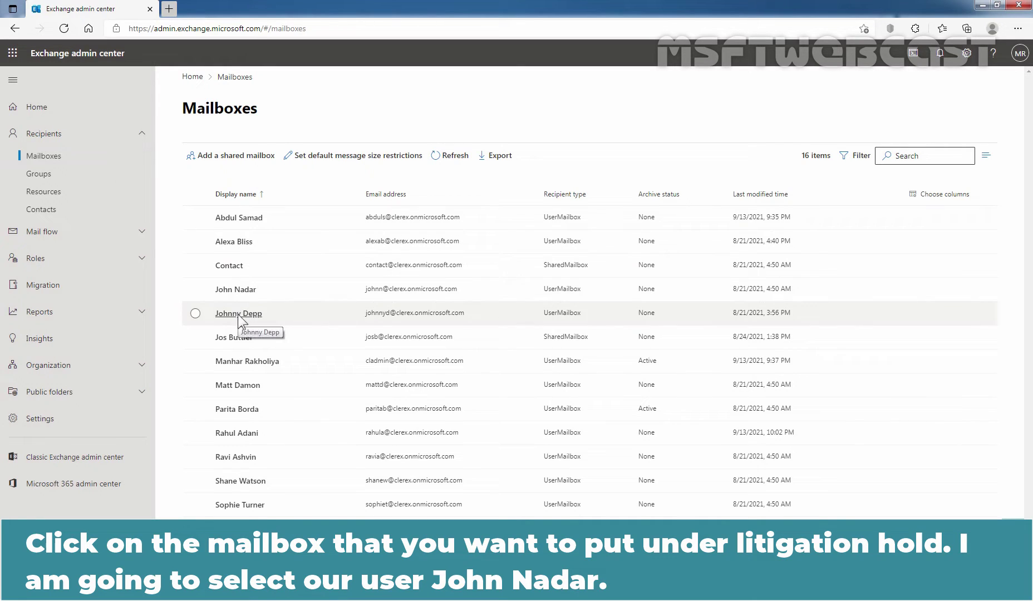
{"action": "left_click", "coordinate": [233, 291]}
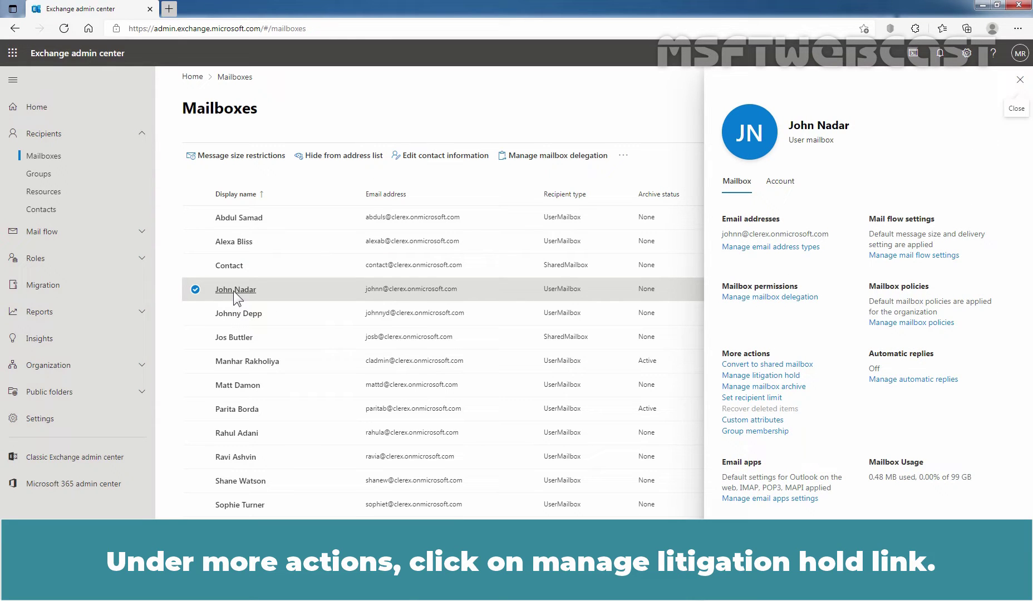
{"action": "left_click", "coordinate": [758, 376]}
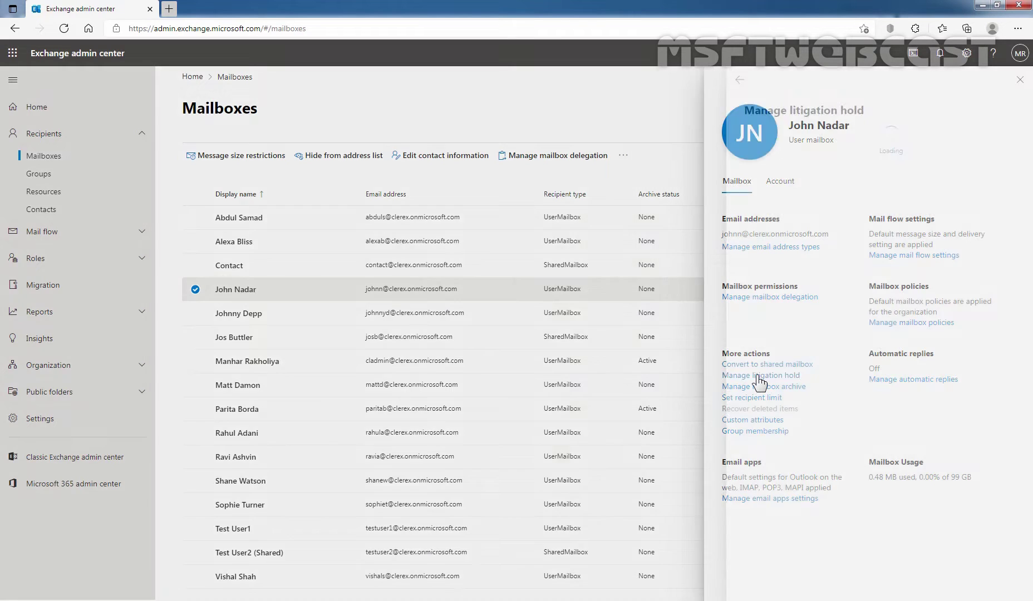
{"action": "left_click", "coordinate": [988, 188]}
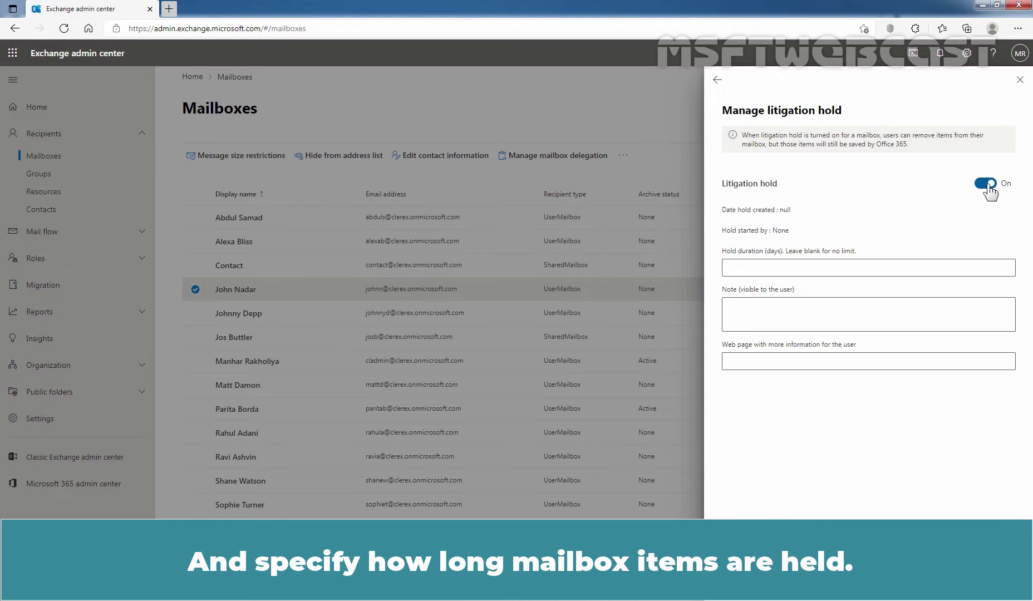
{"action": "left_click", "coordinate": [791, 271]}
{"action": "type", "text": "3650"}
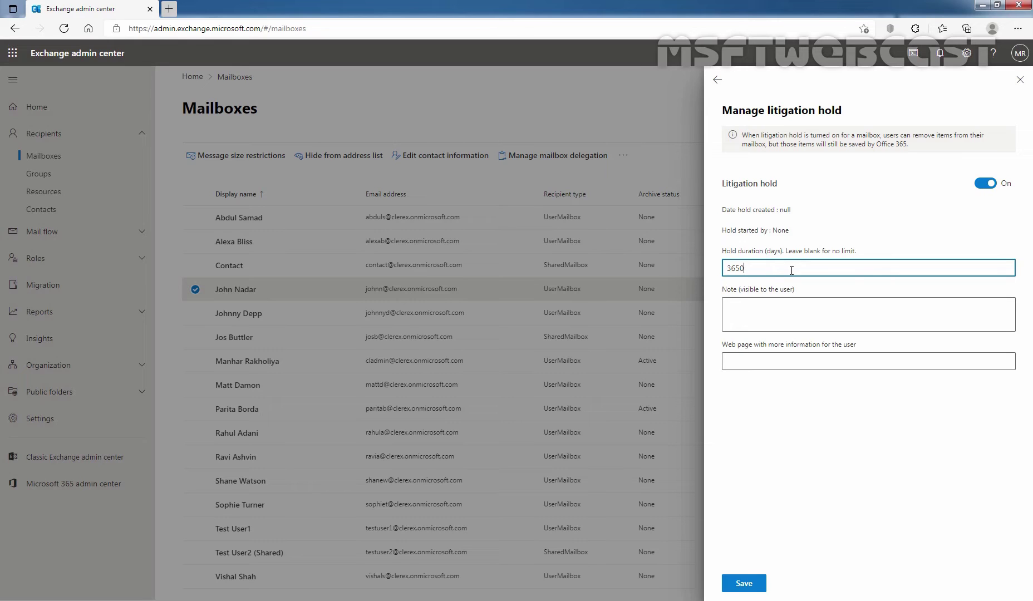
{"action": "left_click", "coordinate": [744, 584]}
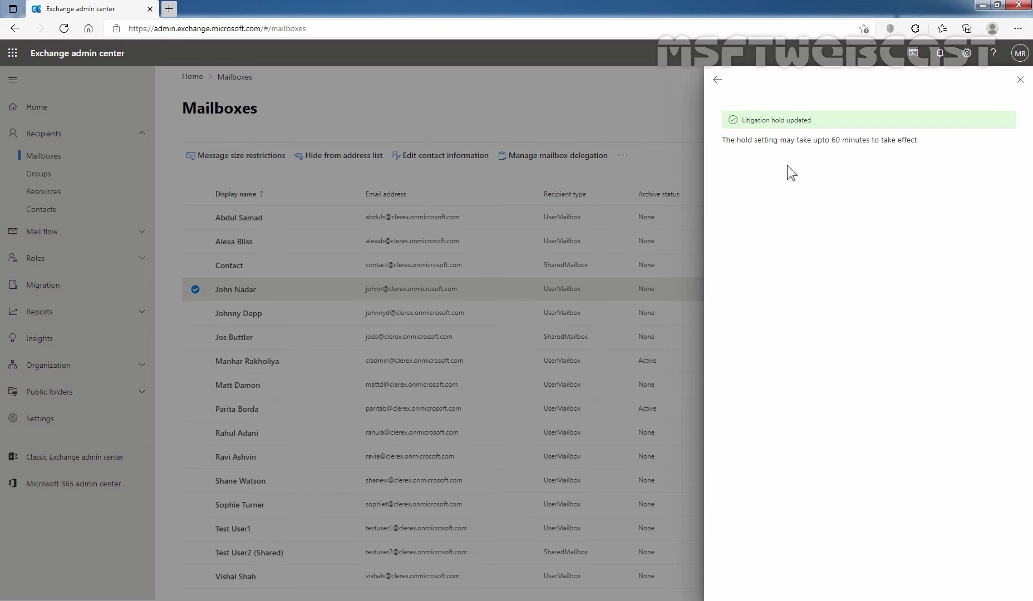
{"action": "left_click", "coordinate": [1021, 81]}
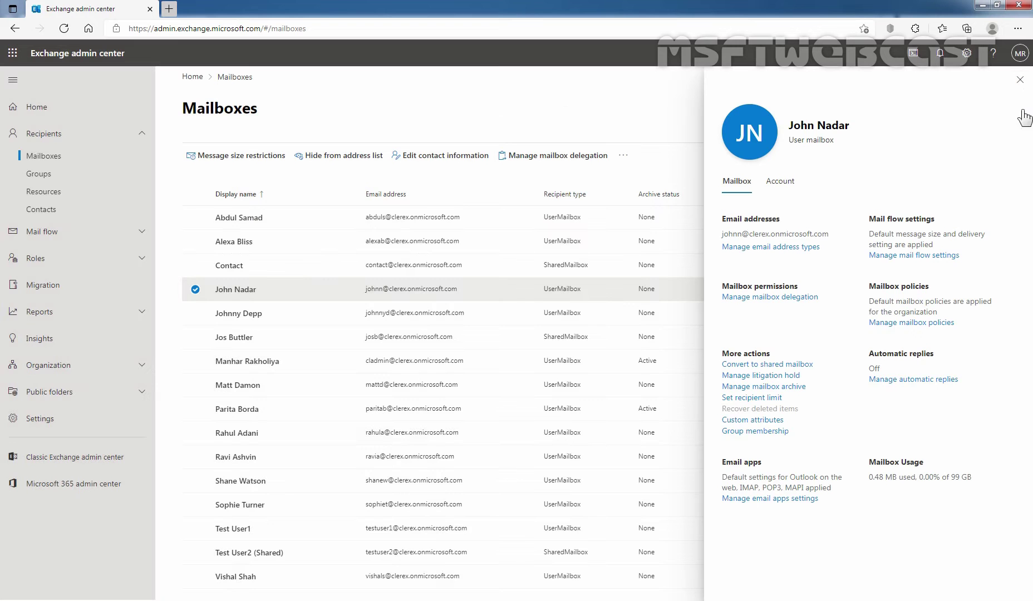
{"action": "left_click", "coordinate": [1021, 83]}
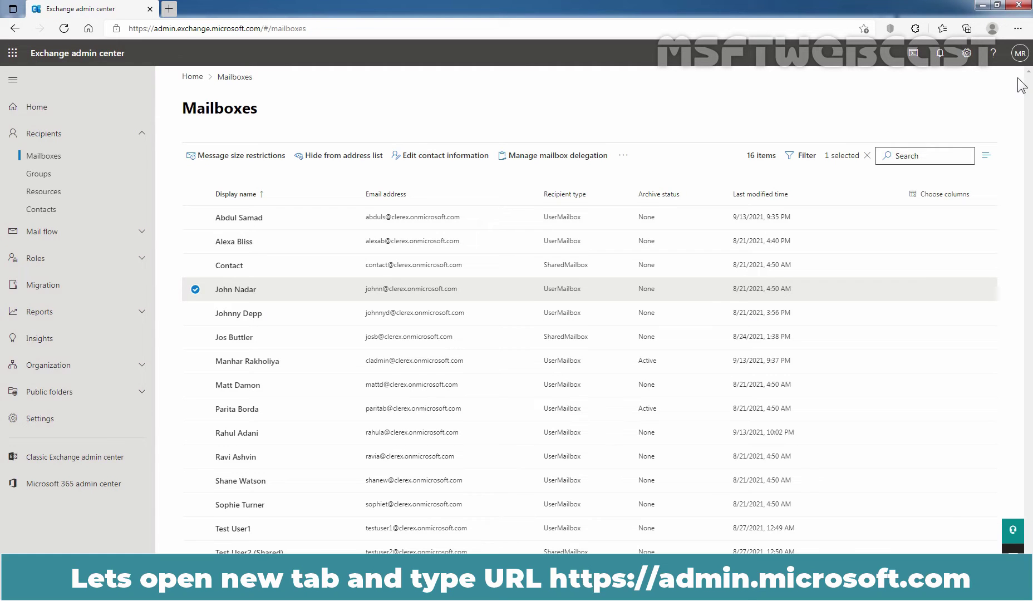
Open the Microsoft 365 admin center's Active users list in a new tab
{"action": "left_click", "coordinate": [169, 8]}
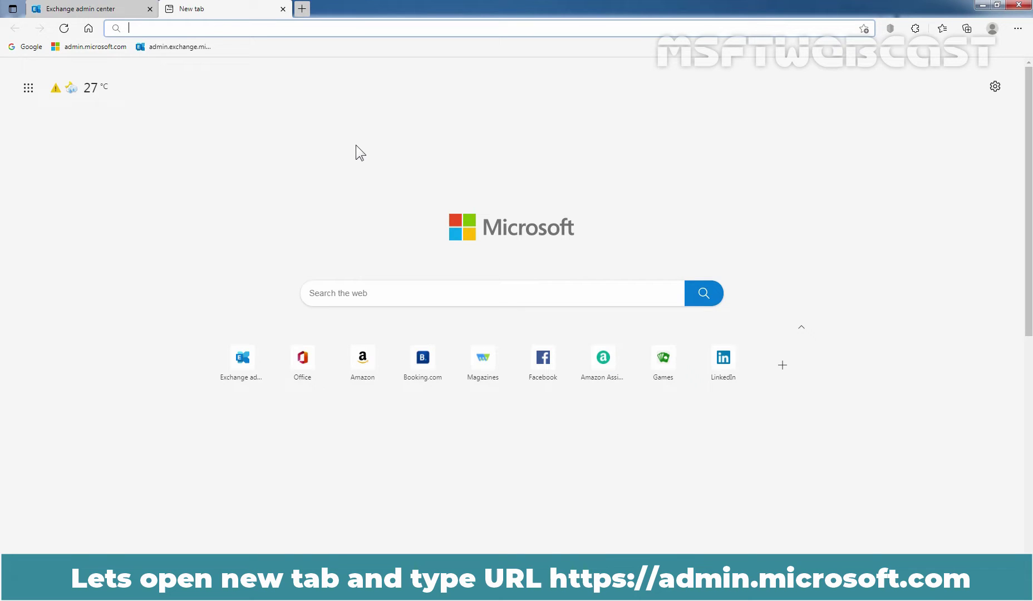
{"action": "left_click", "coordinate": [90, 47]}
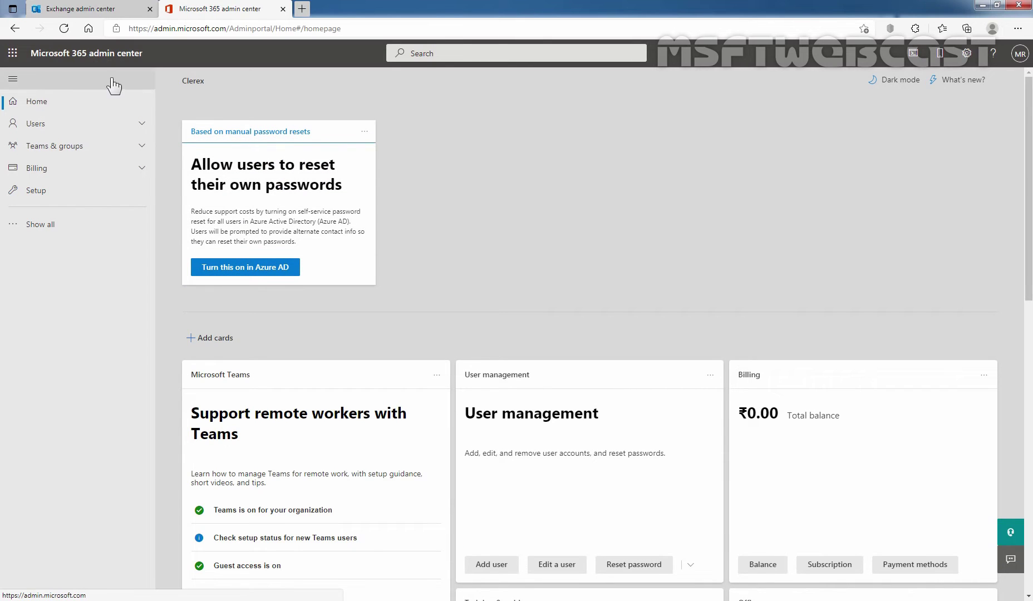
{"action": "left_click", "coordinate": [47, 132]}
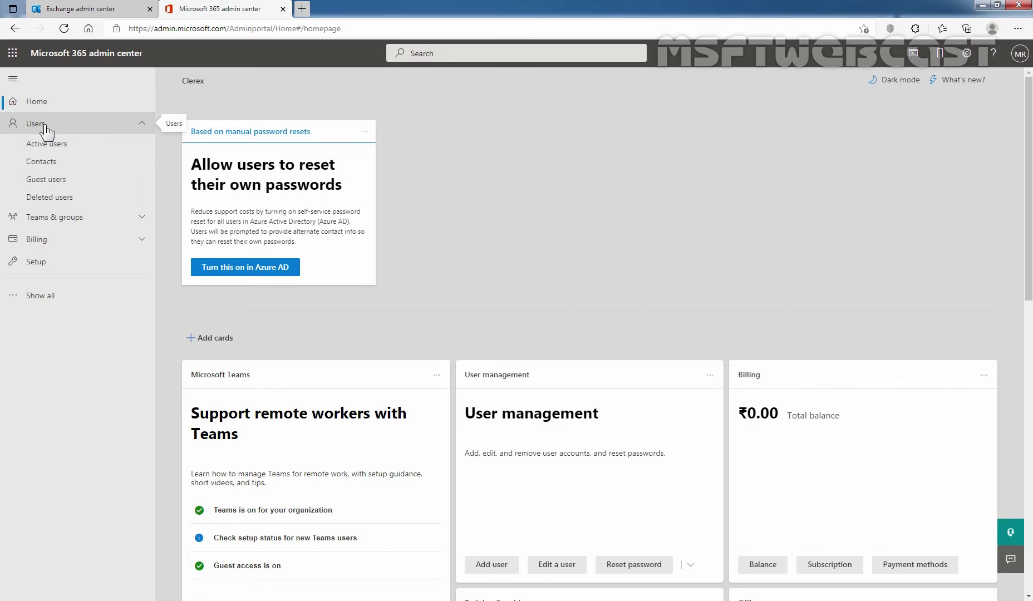
{"action": "left_click", "coordinate": [47, 146]}
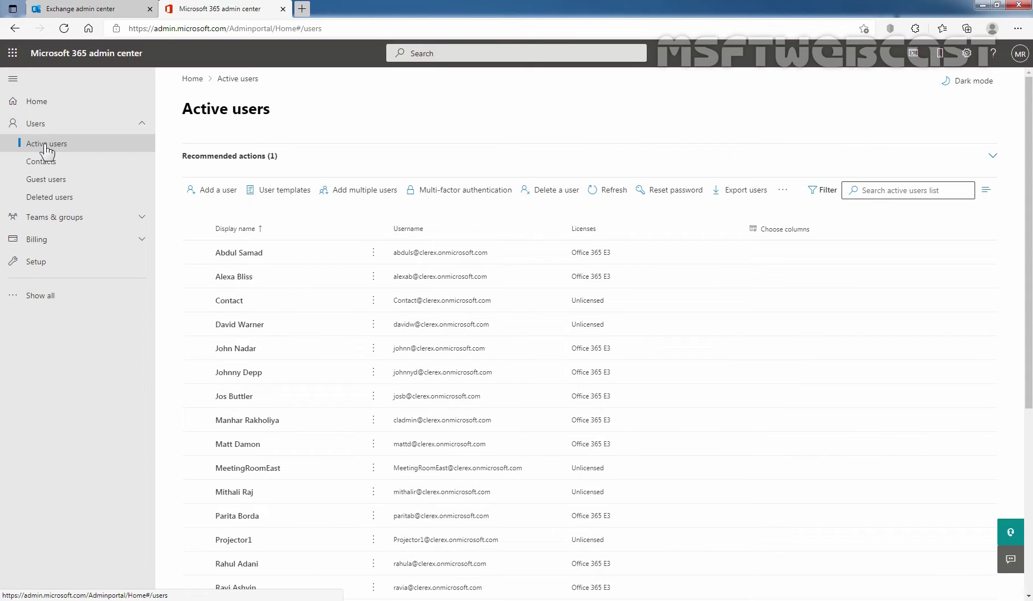
Delete the user whose mailbox is on litigation hold and confirm
{"action": "left_click", "coordinate": [195, 349]}
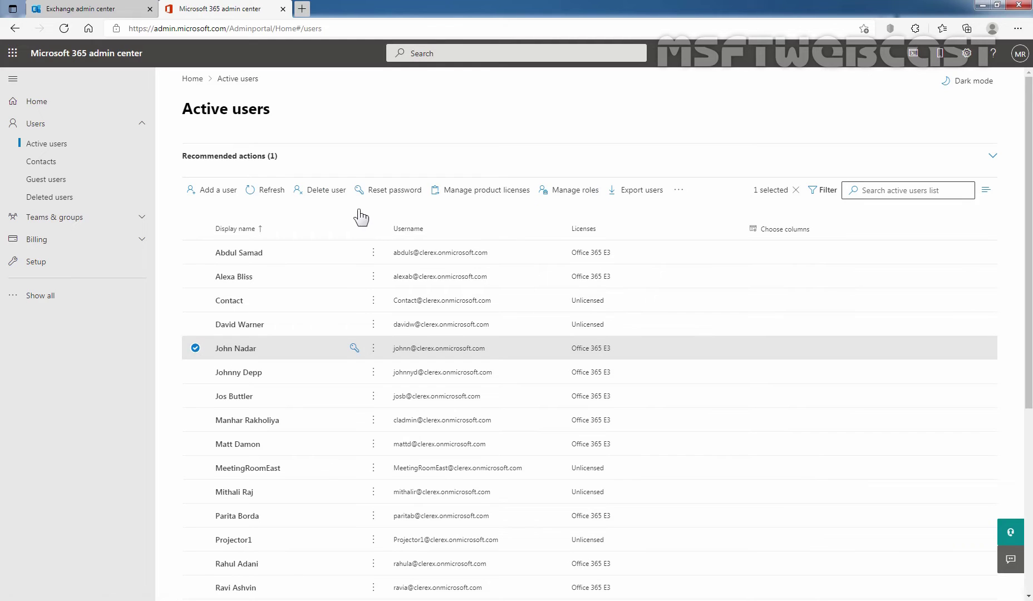
{"action": "left_click", "coordinate": [321, 192]}
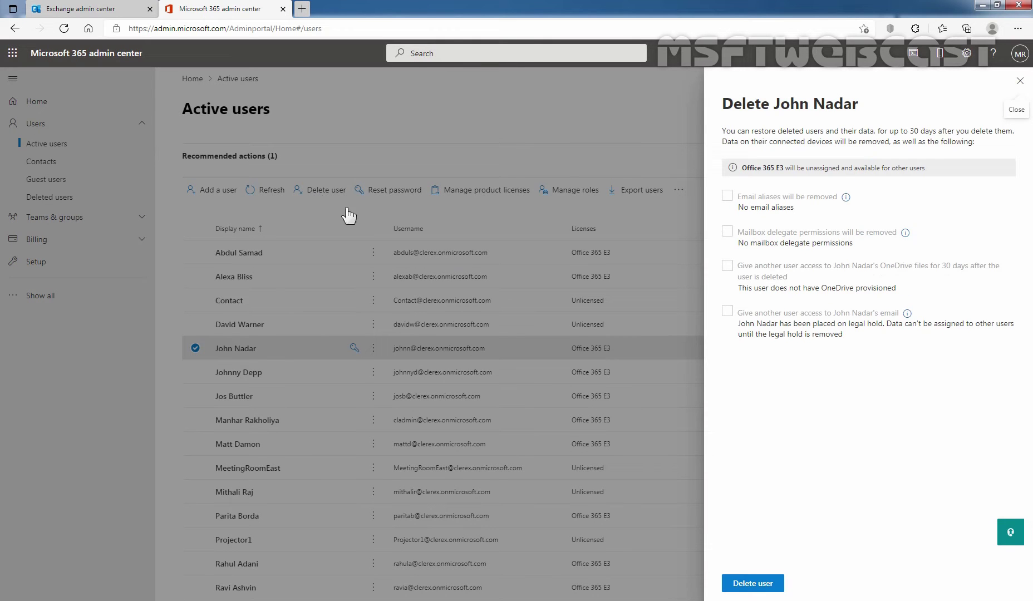
{"action": "left_click", "coordinate": [751, 585]}
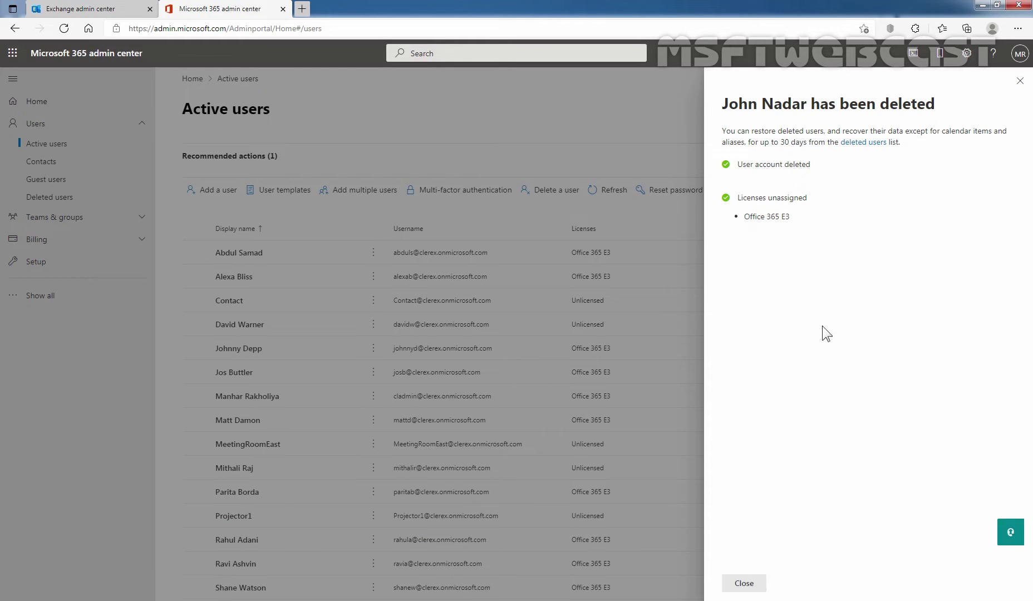
{"action": "left_click", "coordinate": [745, 583]}
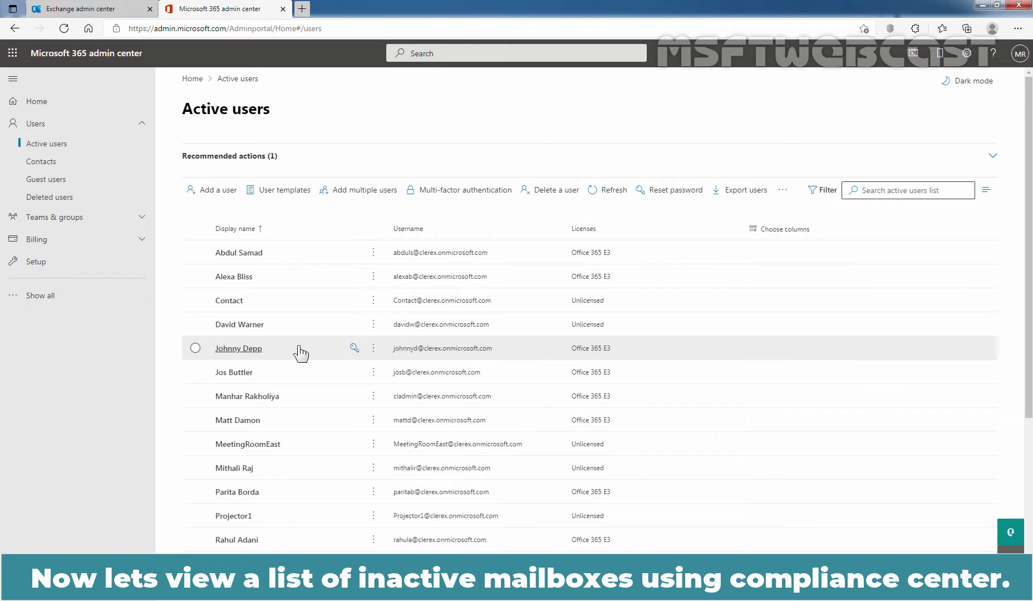
Go to the compliance center's Information governance Retention policies, showing Test Retention Policy
{"action": "left_click", "coordinate": [50, 301]}
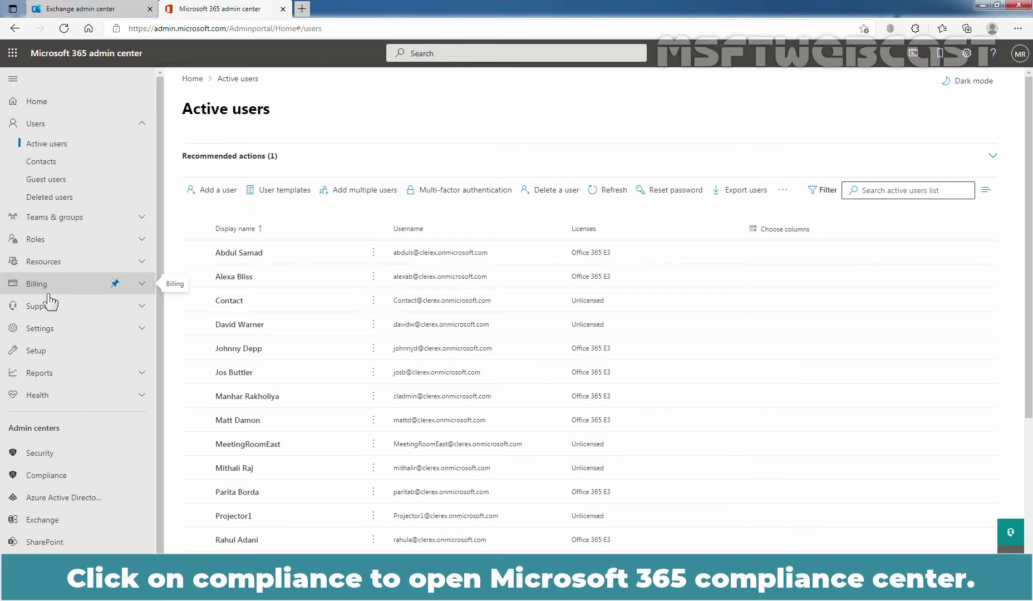
{"action": "left_click", "coordinate": [45, 477]}
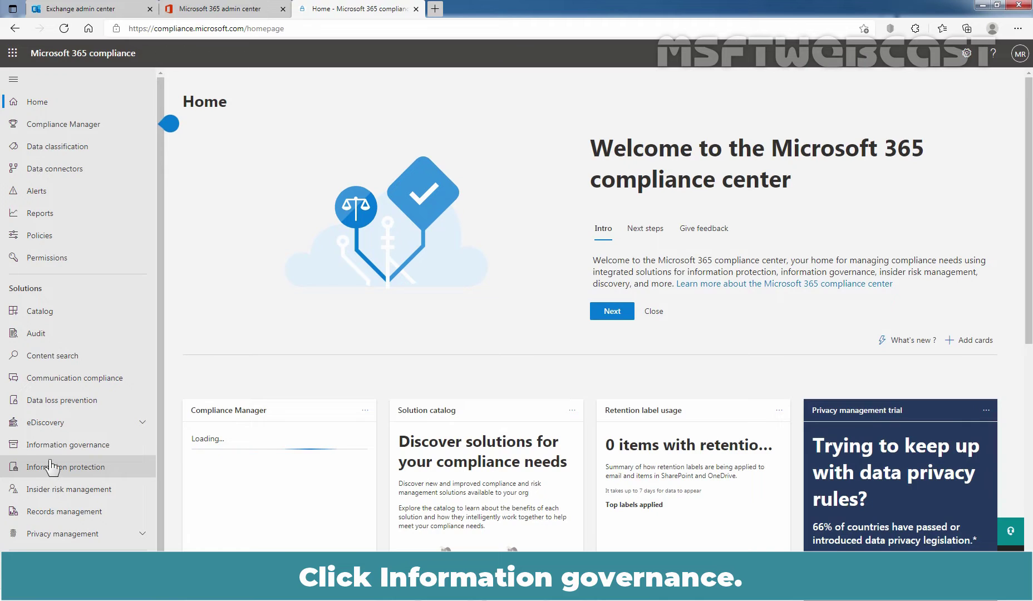
{"action": "left_click", "coordinate": [54, 452]}
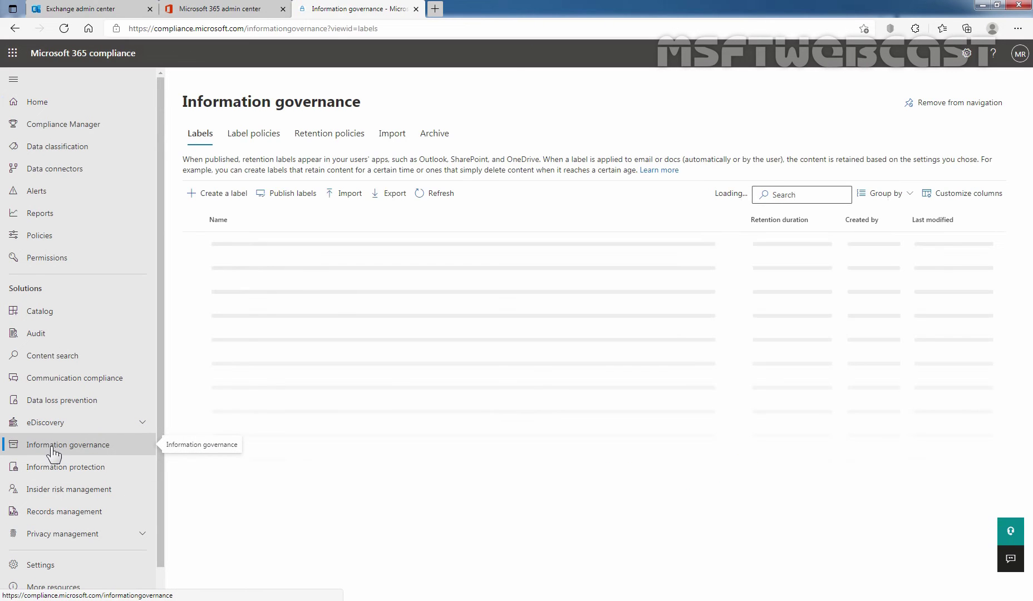
{"action": "left_click", "coordinate": [332, 144]}
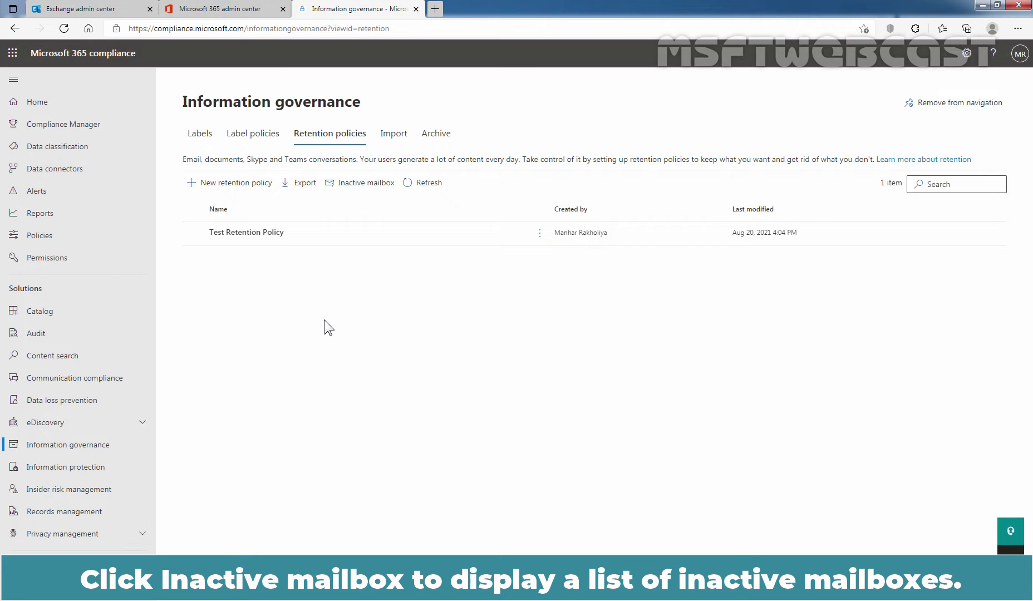
Review the deleted user's inactive mailbox hold details in the Inactive mailboxes list
{"action": "left_click", "coordinate": [358, 190]}
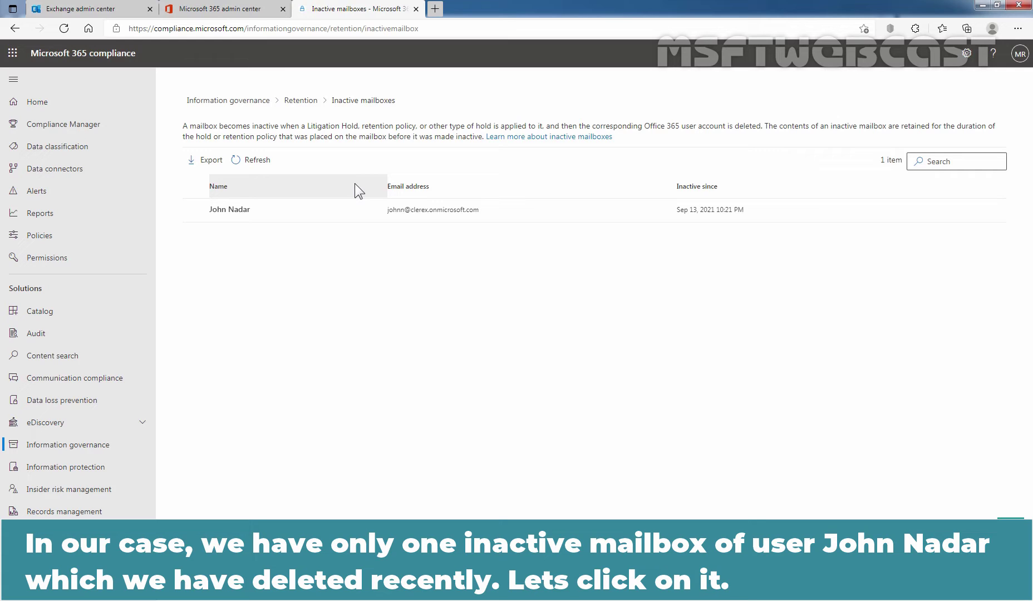
{"action": "left_click", "coordinate": [227, 211]}
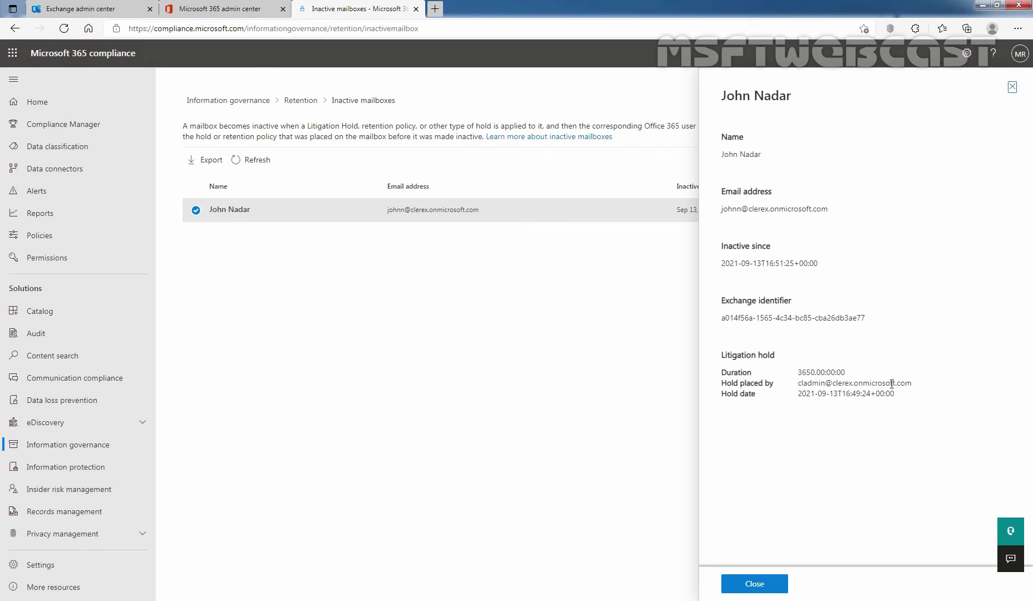
{"action": "left_click", "coordinate": [755, 584]}
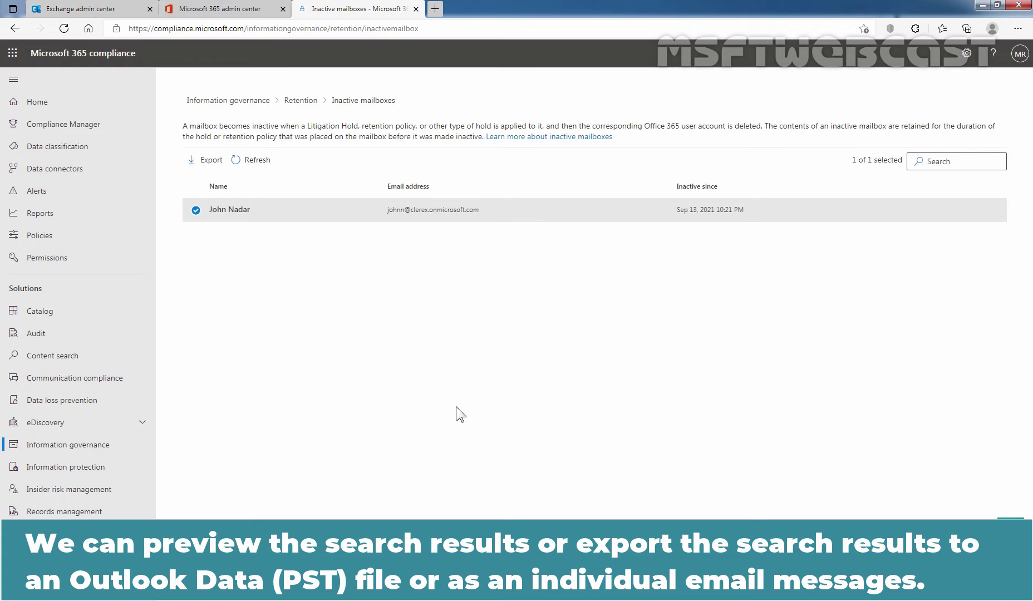
Start a new content search named Inactive Mailbox
{"action": "left_click", "coordinate": [390, 460]}
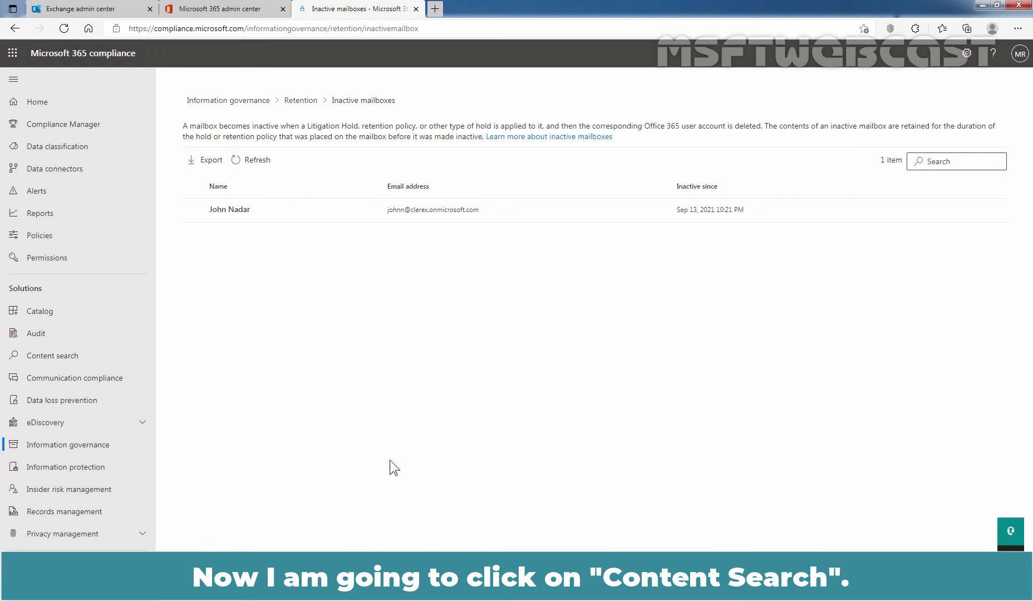
{"action": "left_click", "coordinate": [52, 361]}
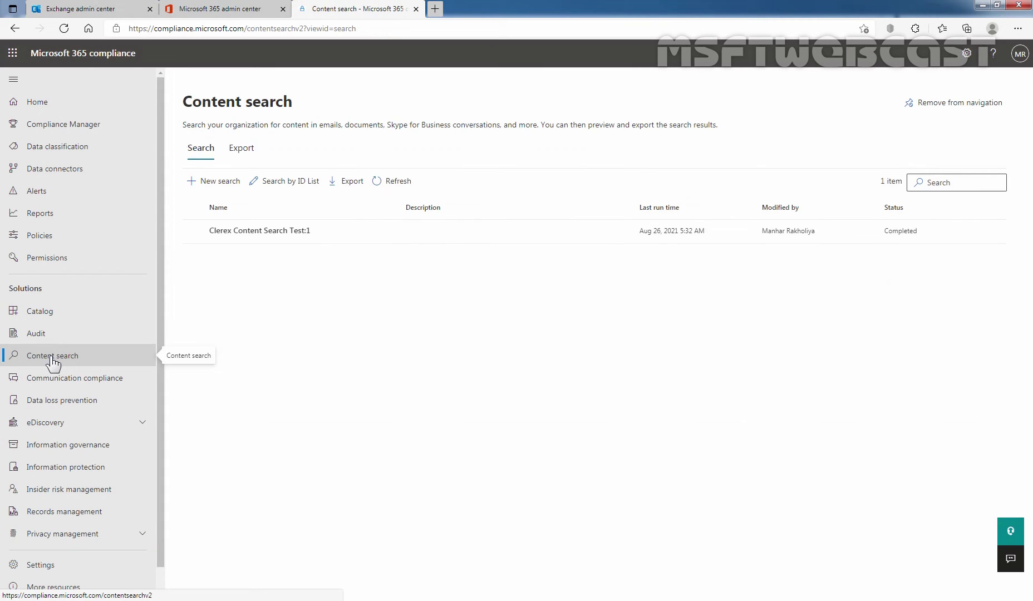
{"action": "left_click", "coordinate": [222, 181]}
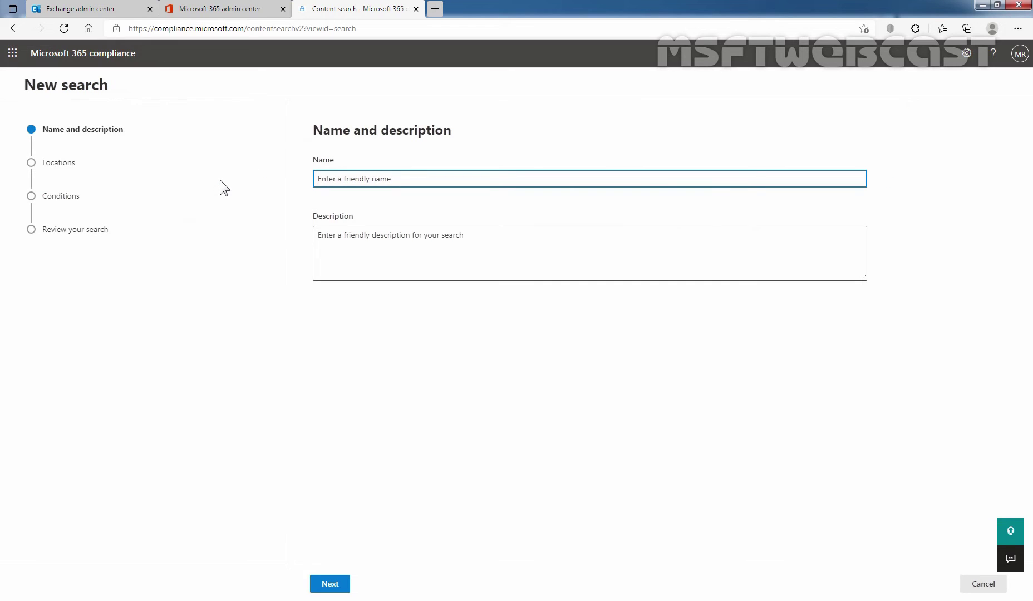
{"action": "type", "text": "Inactive Mailbox"}
{"action": "left_click", "coordinate": [329, 585]}
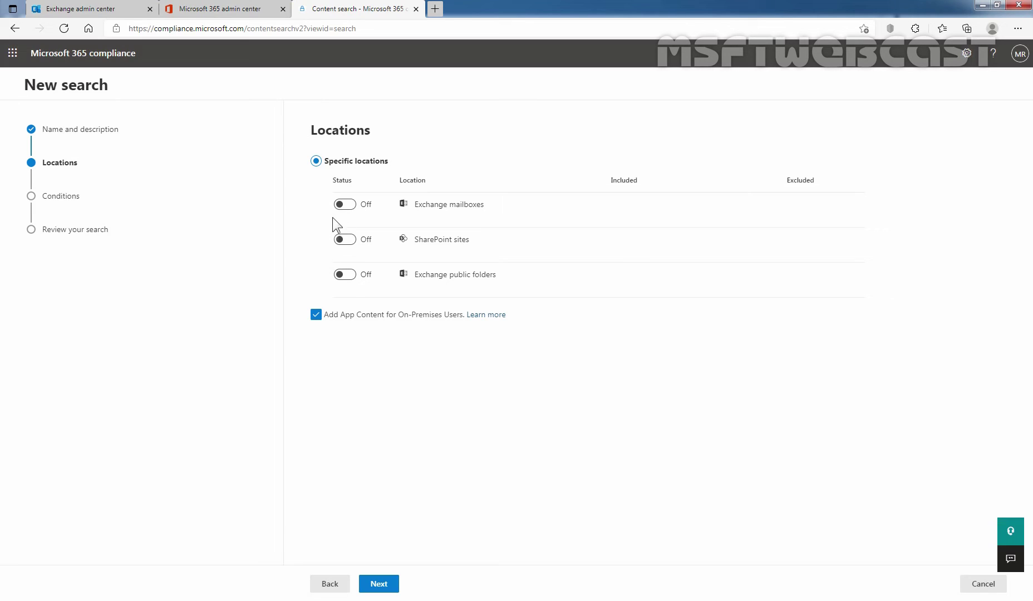
Limit the search's Exchange mailboxes location to the single inactive mailbox
{"action": "left_click", "coordinate": [349, 205]}
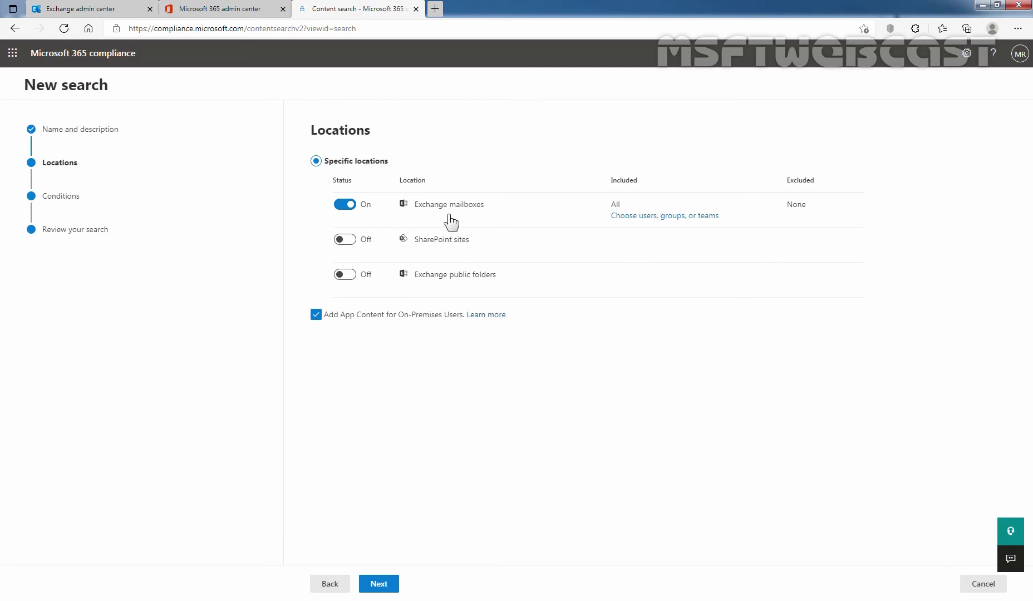
{"action": "left_click", "coordinate": [635, 221]}
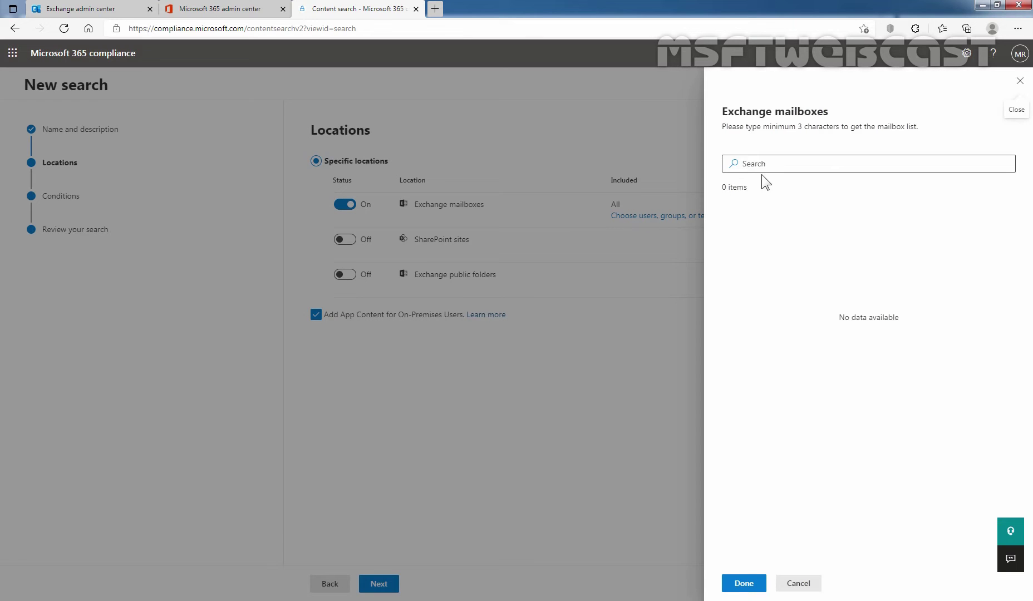
{"action": "left_click", "coordinate": [773, 164]}
{"action": "type", "text": "john nadar"}
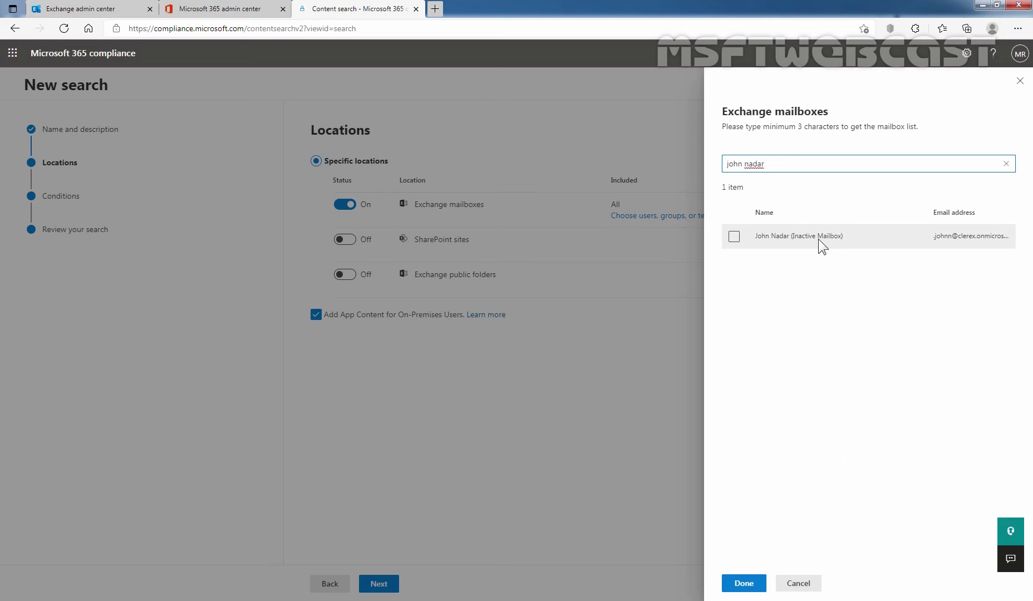
{"action": "left_click", "coordinate": [734, 237]}
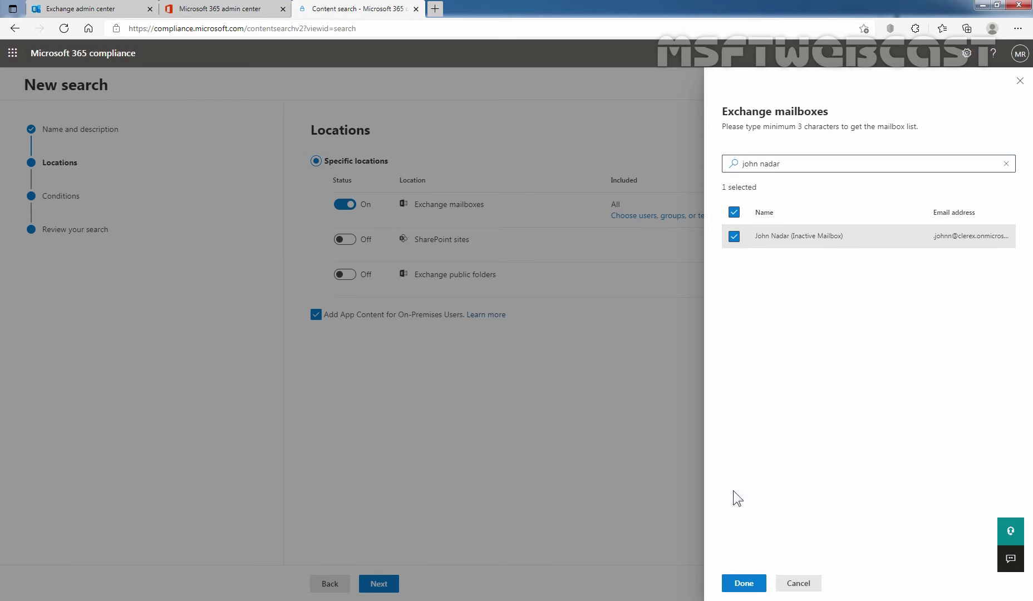
{"action": "left_click", "coordinate": [744, 584]}
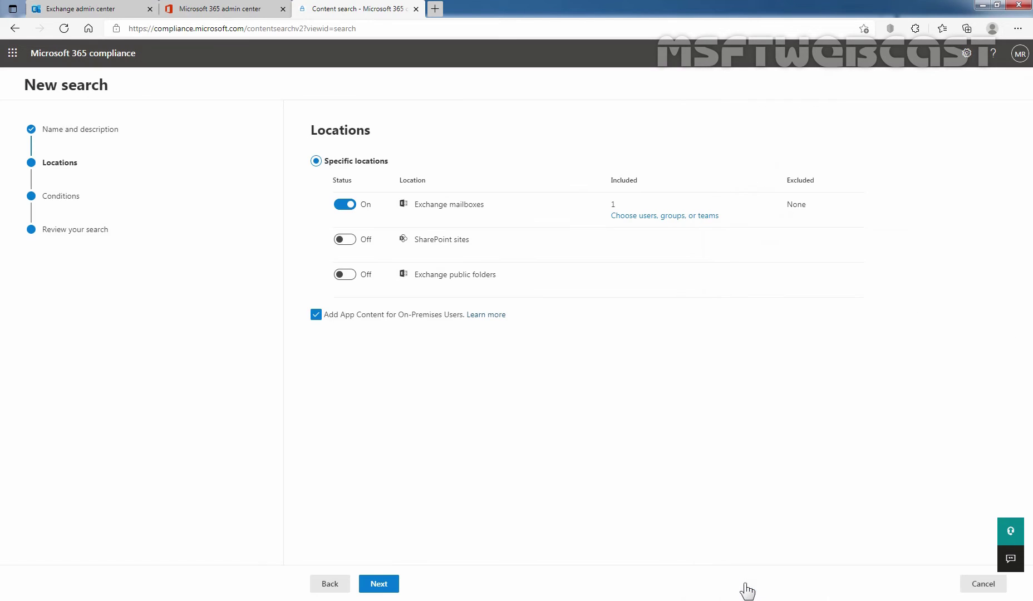
Skip conditions and submit the Inactive Mailbox search
{"action": "left_click", "coordinate": [379, 585]}
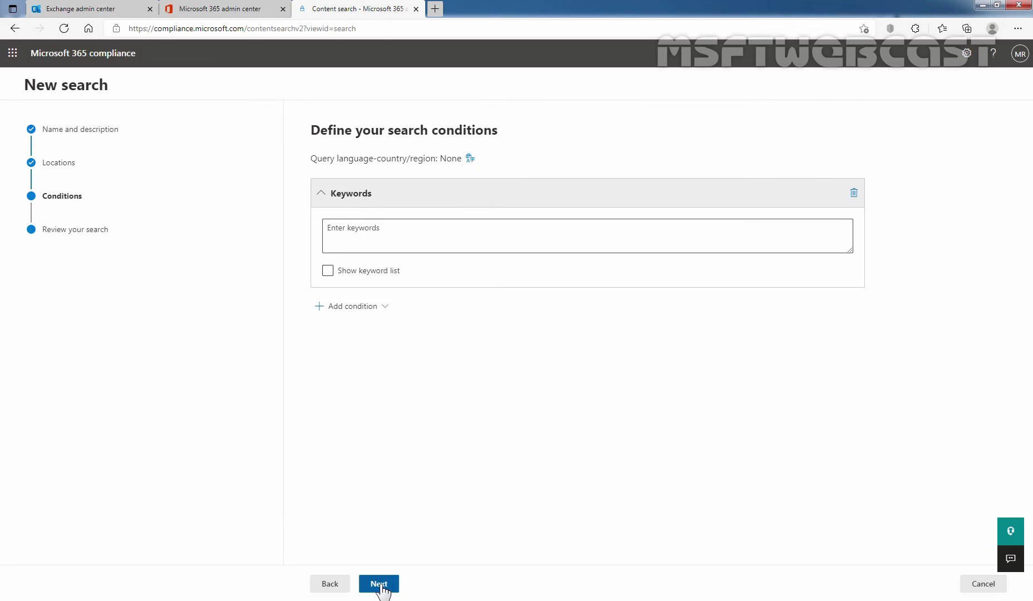
{"action": "left_click", "coordinate": [380, 585]}
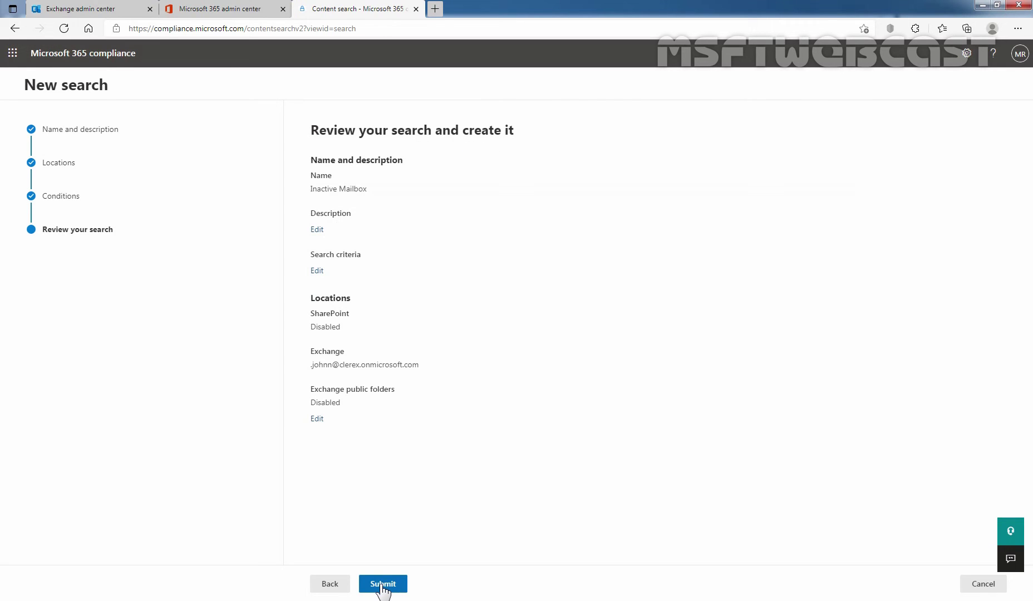
{"action": "left_click", "coordinate": [382, 585]}
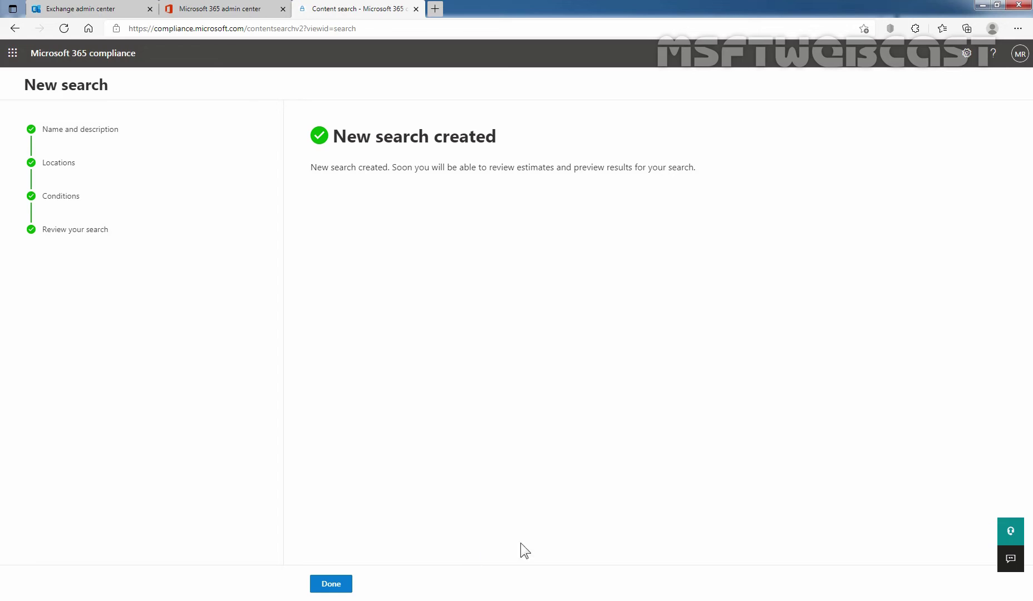
{"action": "left_click", "coordinate": [334, 587]}
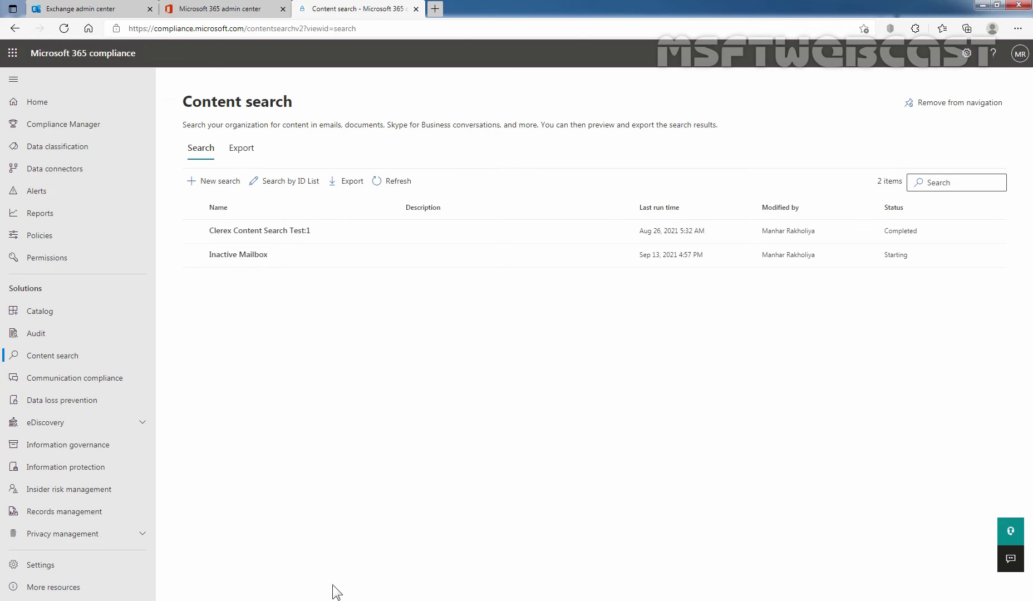
Check the Inactive Mailbox search's content statistics
{"action": "left_click", "coordinate": [229, 254]}
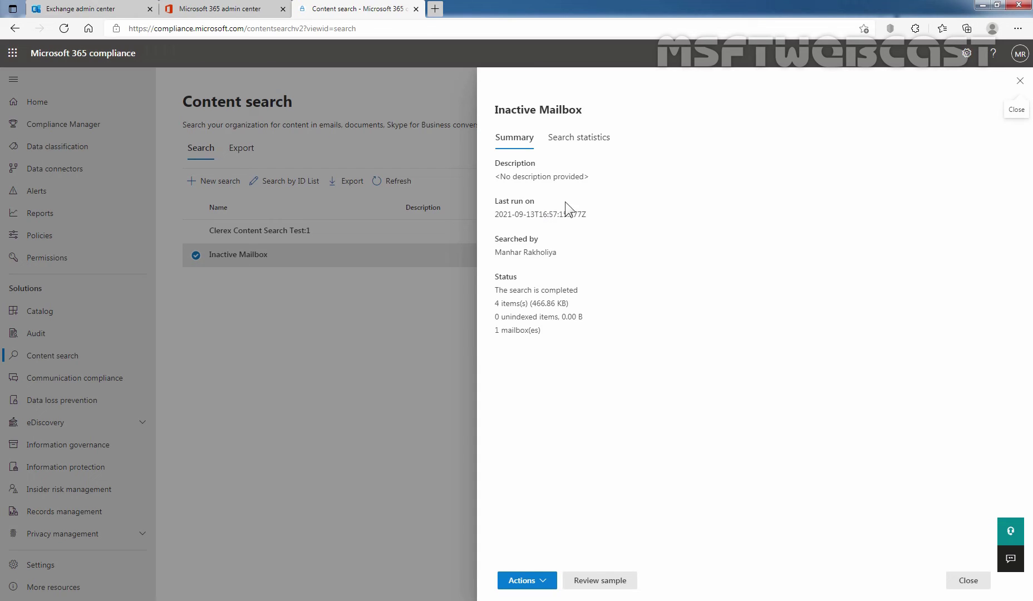
{"action": "left_click", "coordinate": [587, 137]}
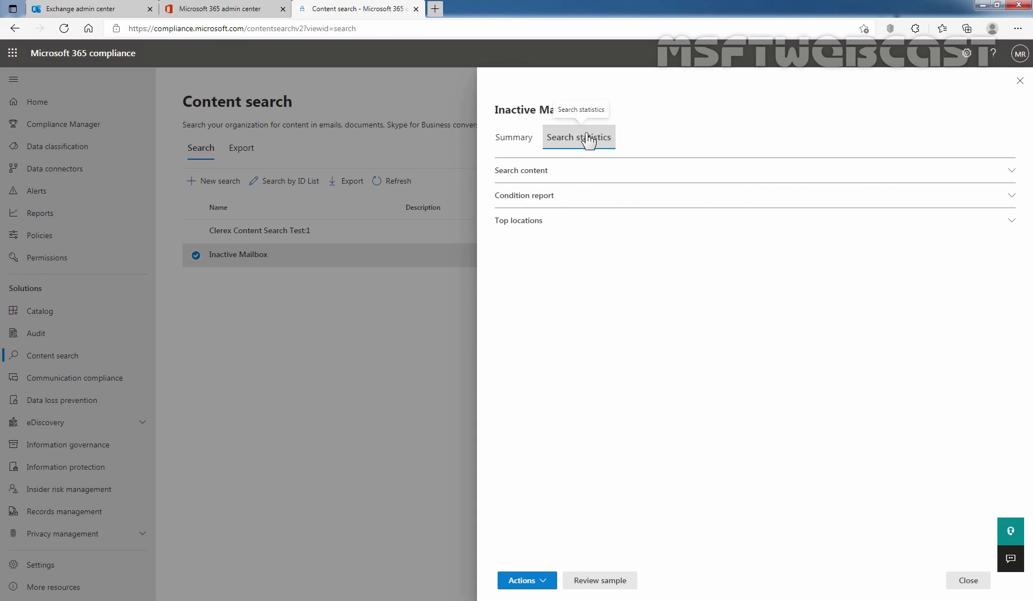
{"action": "left_click", "coordinate": [568, 172]}
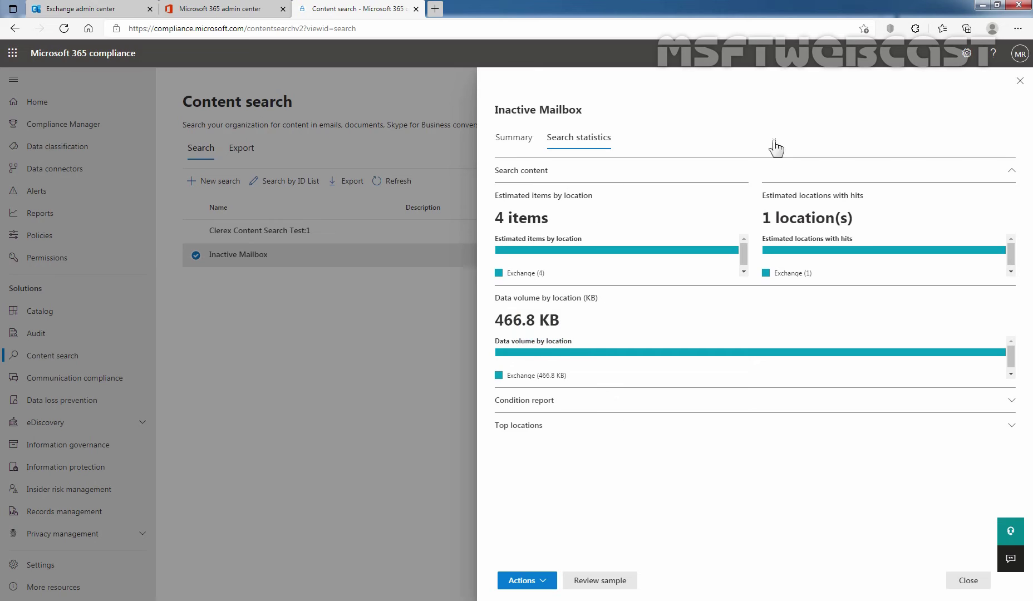
{"action": "left_click", "coordinate": [1021, 81]}
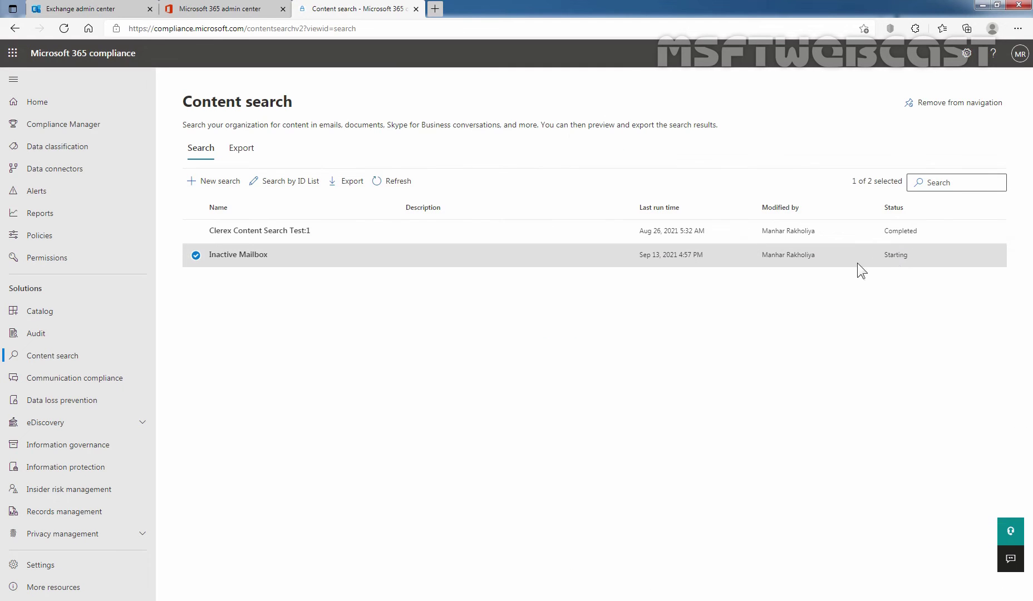
Refresh the searches and view the Inactive Mailbox search's sample messages
{"action": "left_click", "coordinate": [394, 186]}
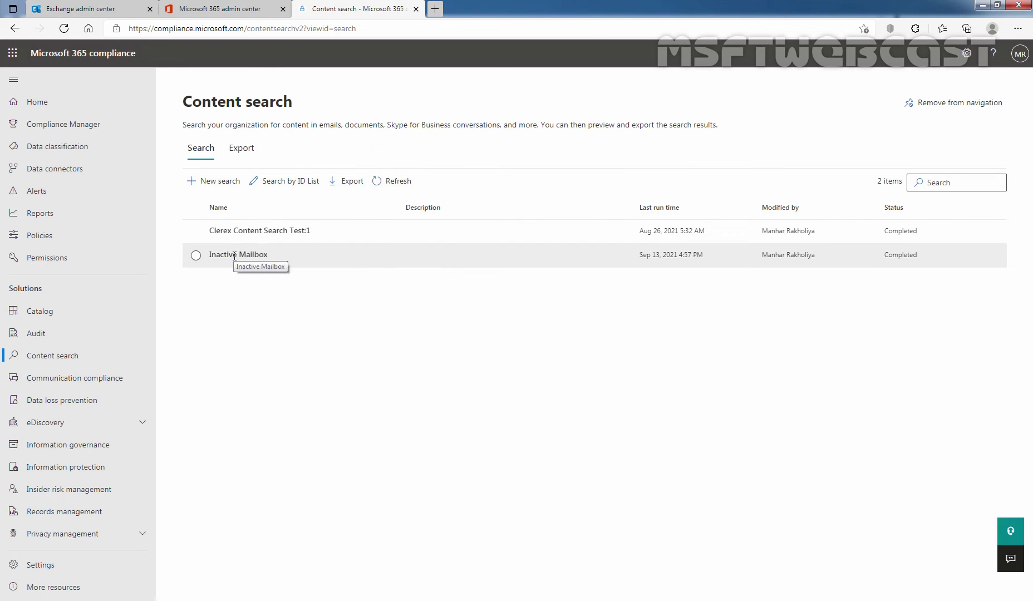
{"action": "left_click", "coordinate": [234, 257]}
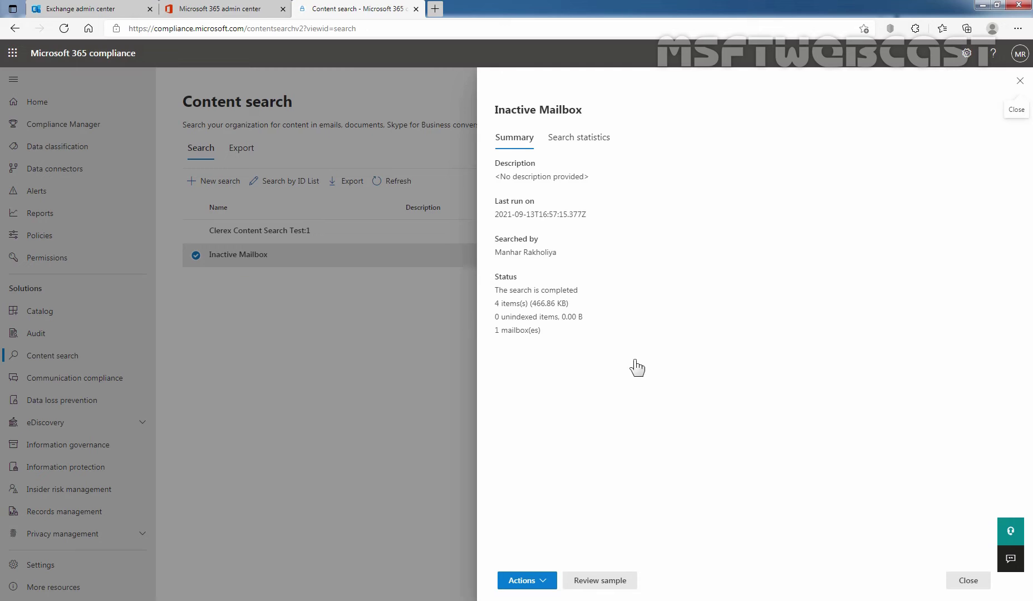
{"action": "left_click", "coordinate": [597, 582]}
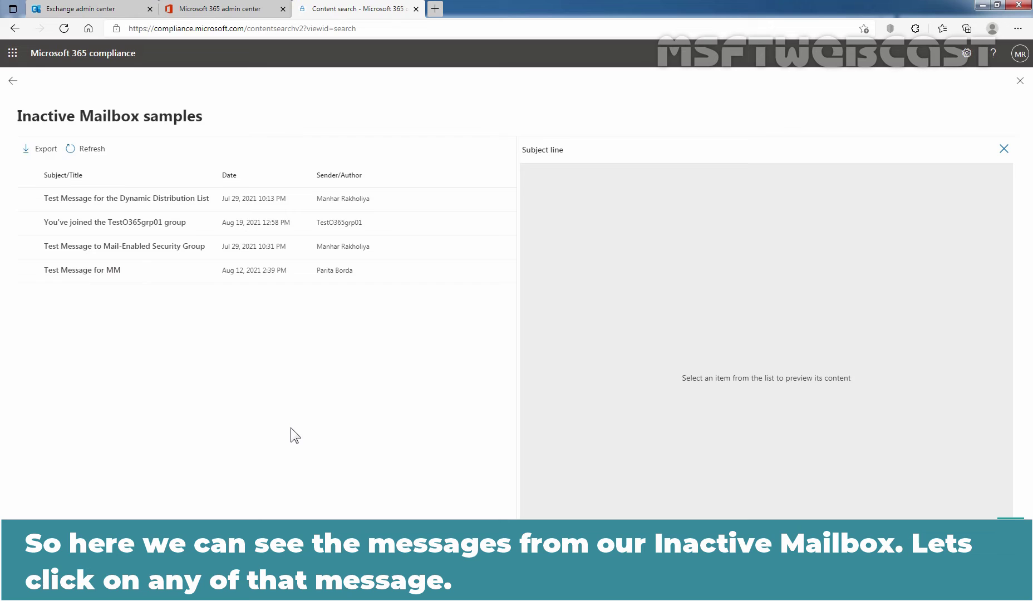
Preview all four sample messages, including Test Message for MM, then close the samples
{"action": "left_click", "coordinate": [106, 200]}
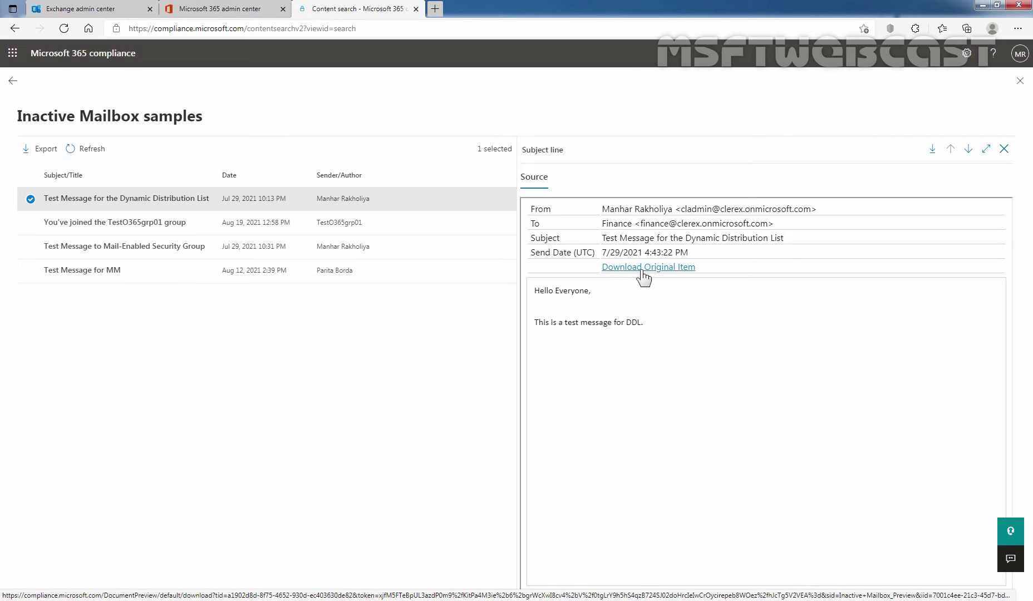
{"action": "left_click", "coordinate": [91, 222]}
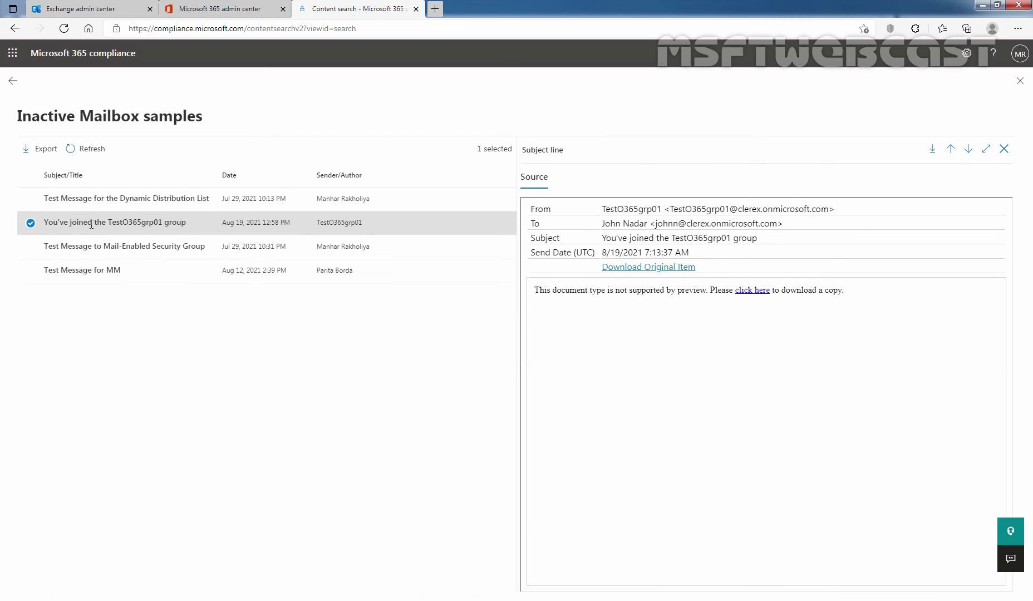
{"action": "left_click", "coordinate": [126, 247]}
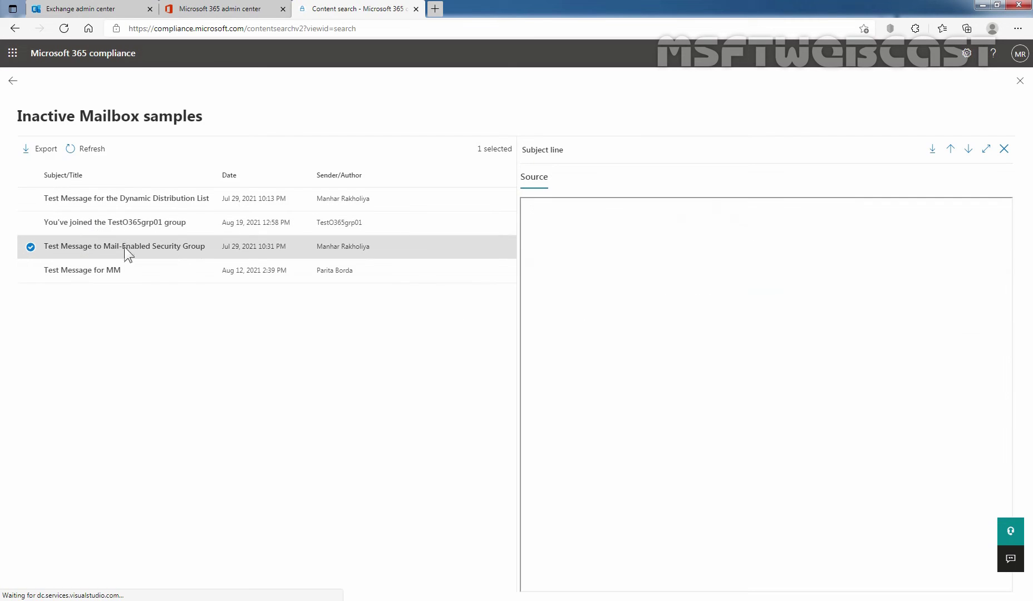
{"action": "left_click", "coordinate": [98, 273]}
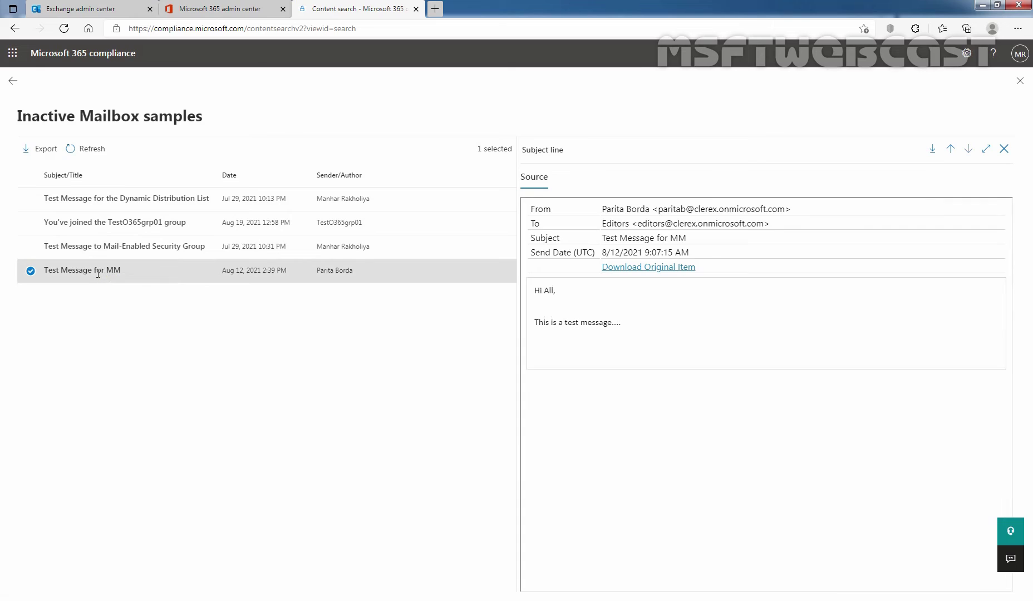
{"action": "left_click", "coordinate": [1004, 149]}
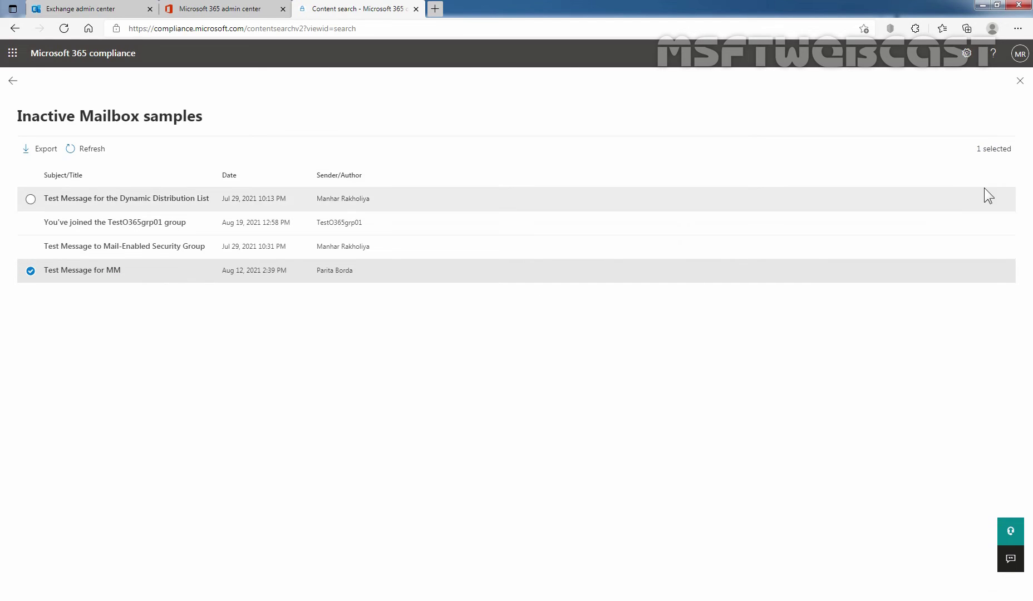
{"action": "left_click", "coordinate": [1019, 81]}
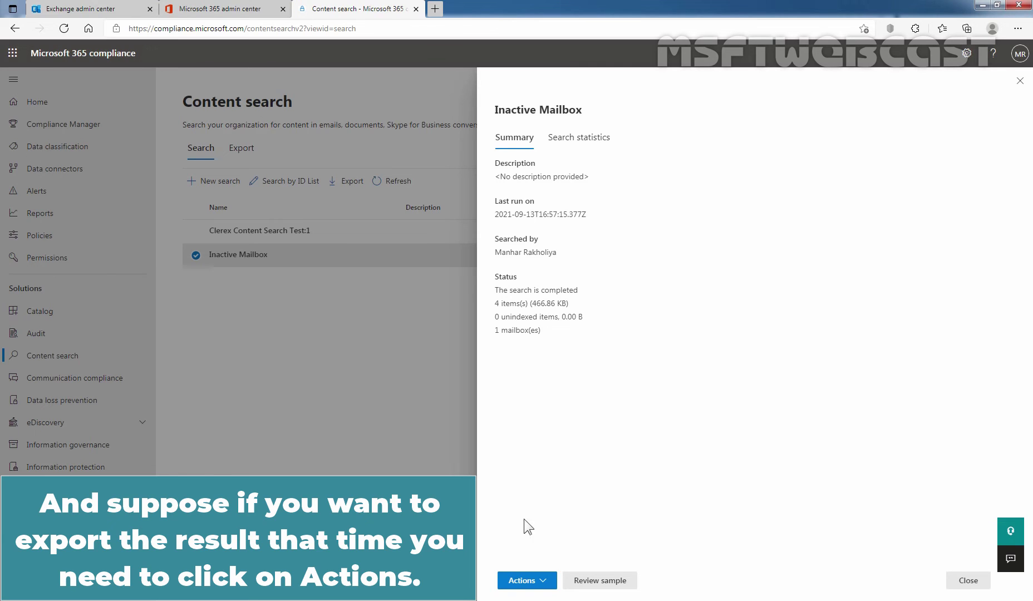
Export all Inactive Mailbox results, including unrecognized and unindexed items, as one PST per mailbox
{"action": "left_click", "coordinate": [538, 580]}
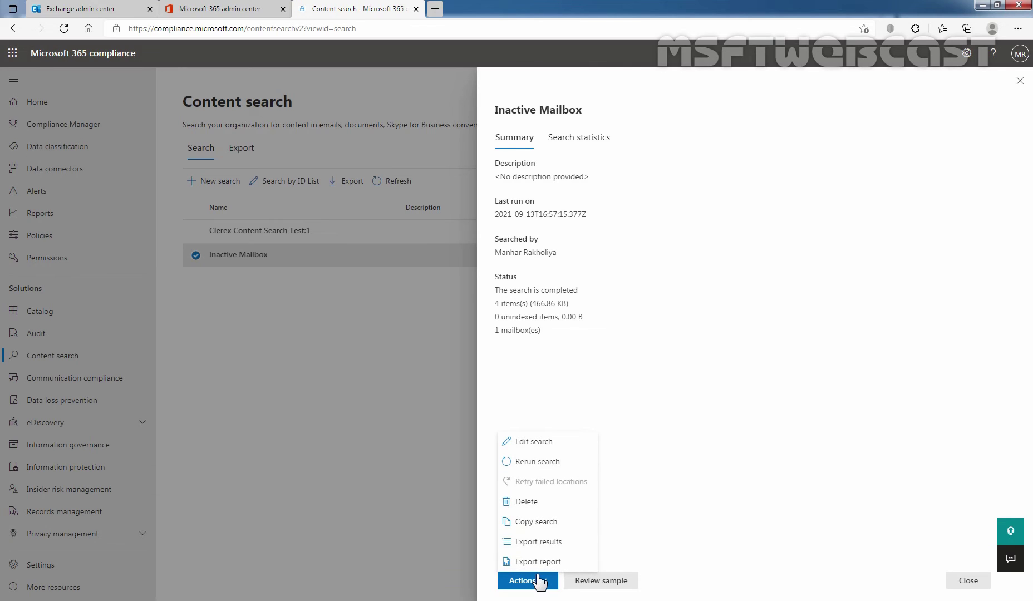
{"action": "left_click", "coordinate": [538, 542]}
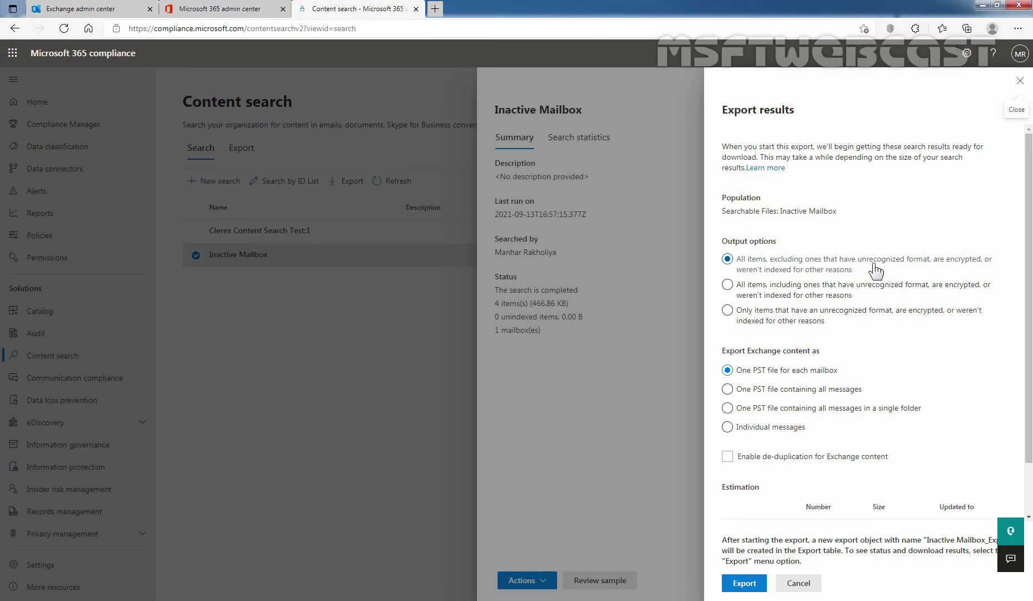
{"action": "left_click", "coordinate": [813, 296]}
{"action": "scroll", "coordinate": [774, 490], "scroll_direction": "down", "scroll_amount": 1}
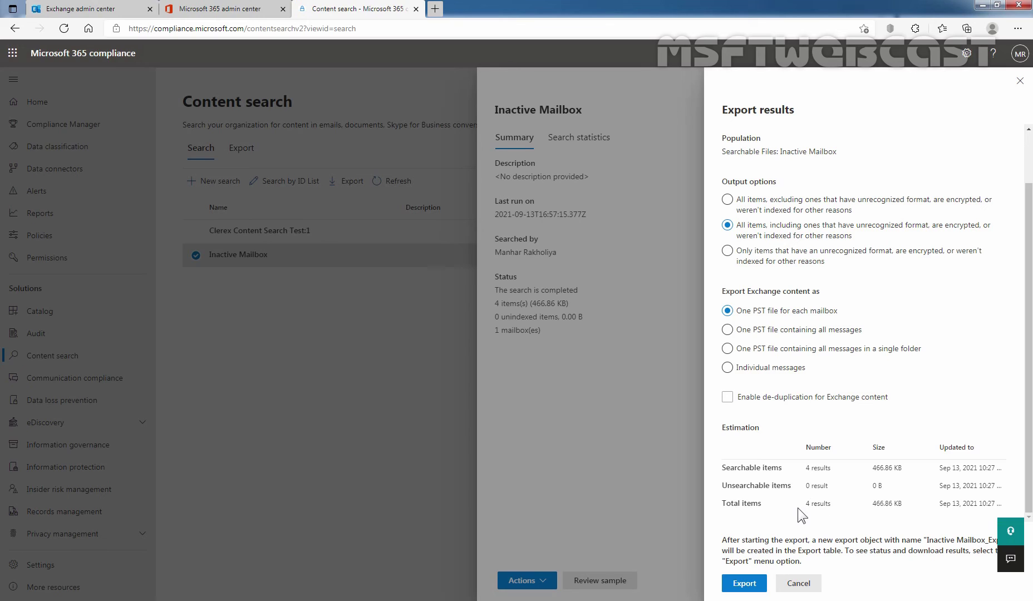
{"action": "left_click", "coordinate": [745, 584]}
Refresh Inactive Mailbox_Export until complete and copy its export key
{"action": "left_click", "coordinate": [962, 585]}
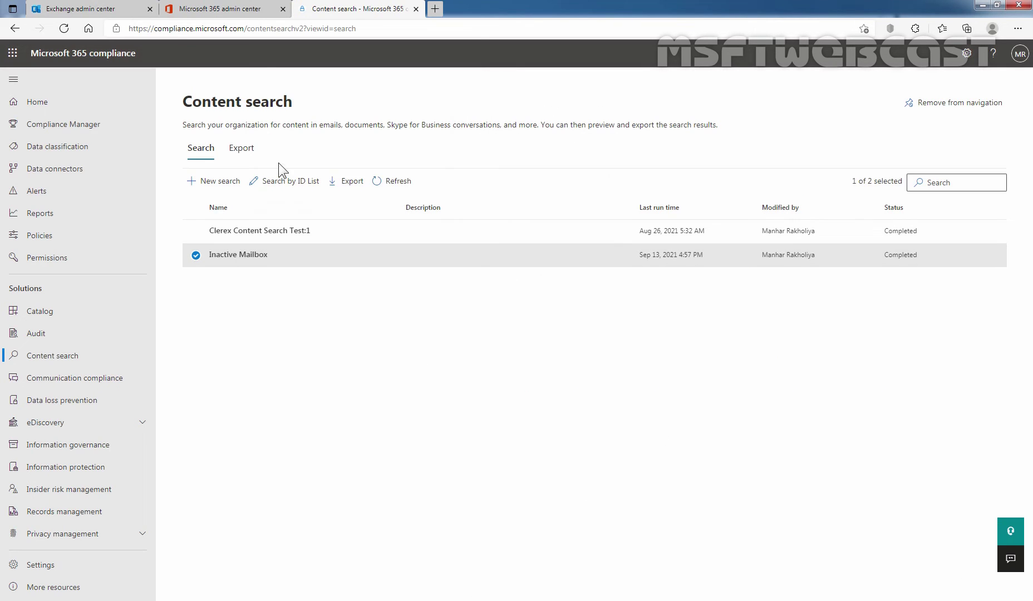
{"action": "left_click", "coordinate": [245, 157]}
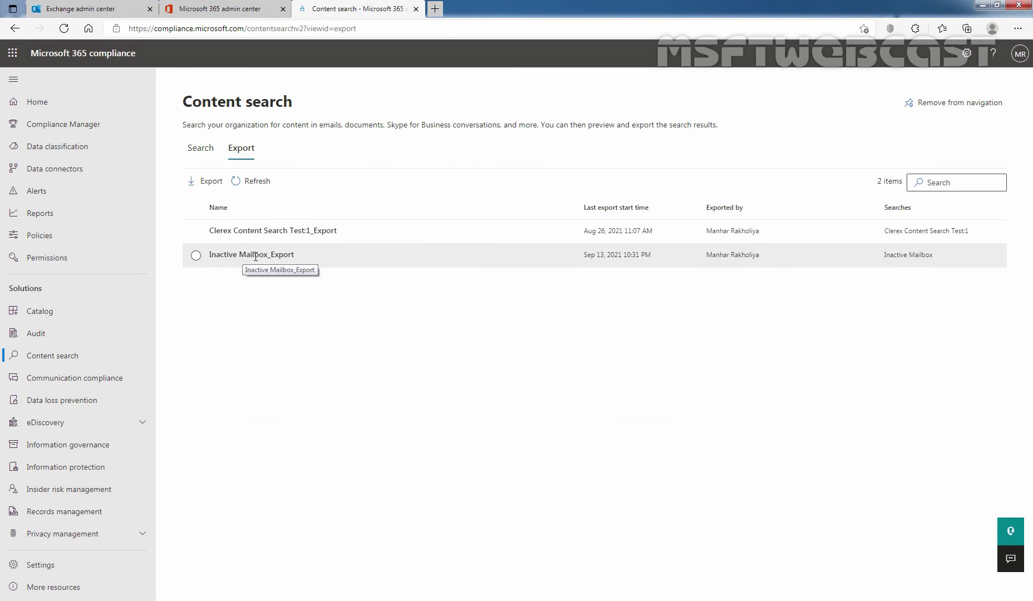
{"action": "left_click", "coordinate": [257, 256]}
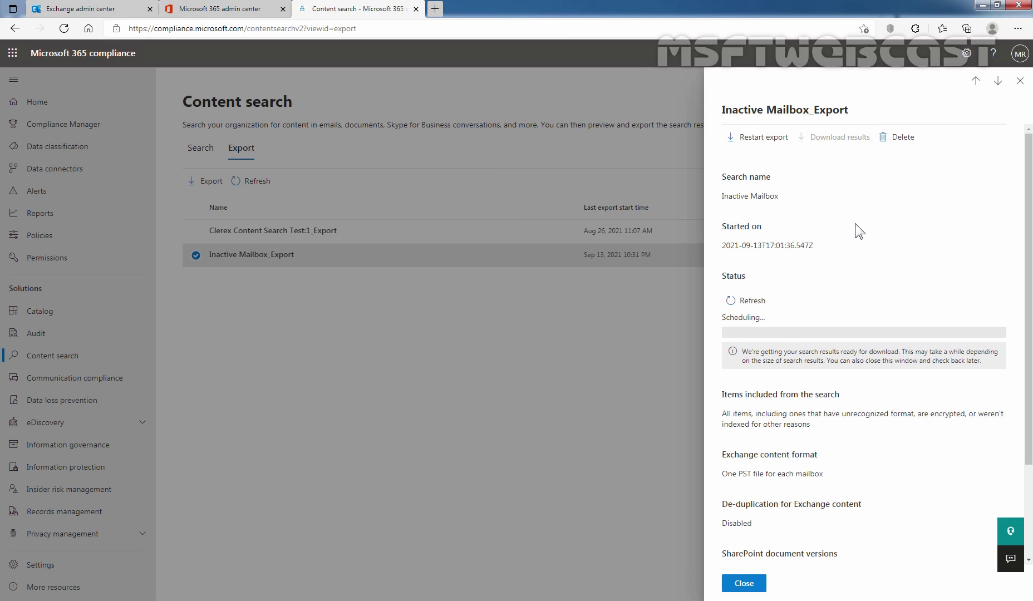
{"action": "left_click", "coordinate": [745, 302]}
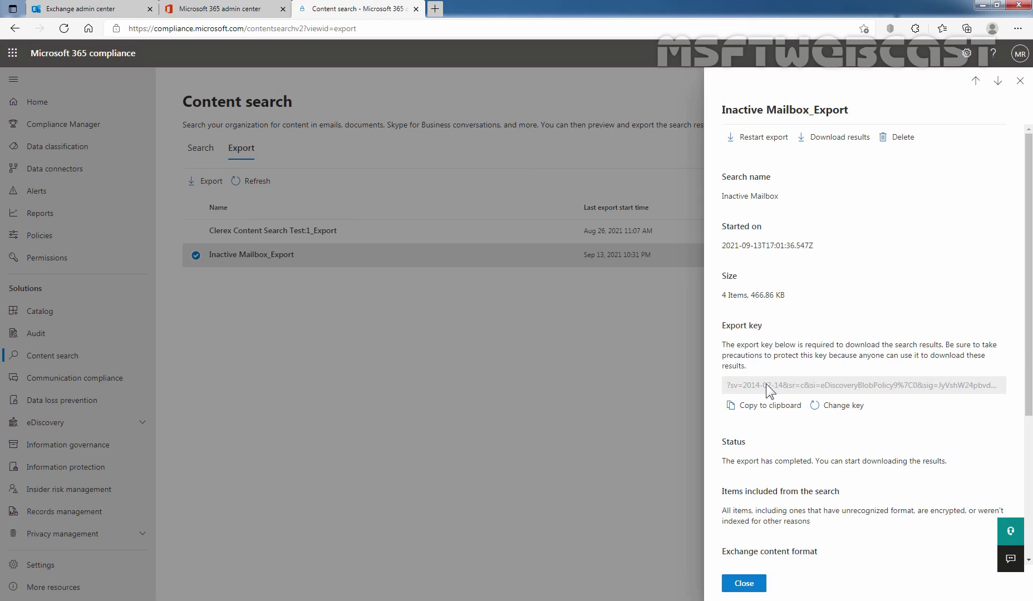
{"action": "left_click", "coordinate": [771, 411]}
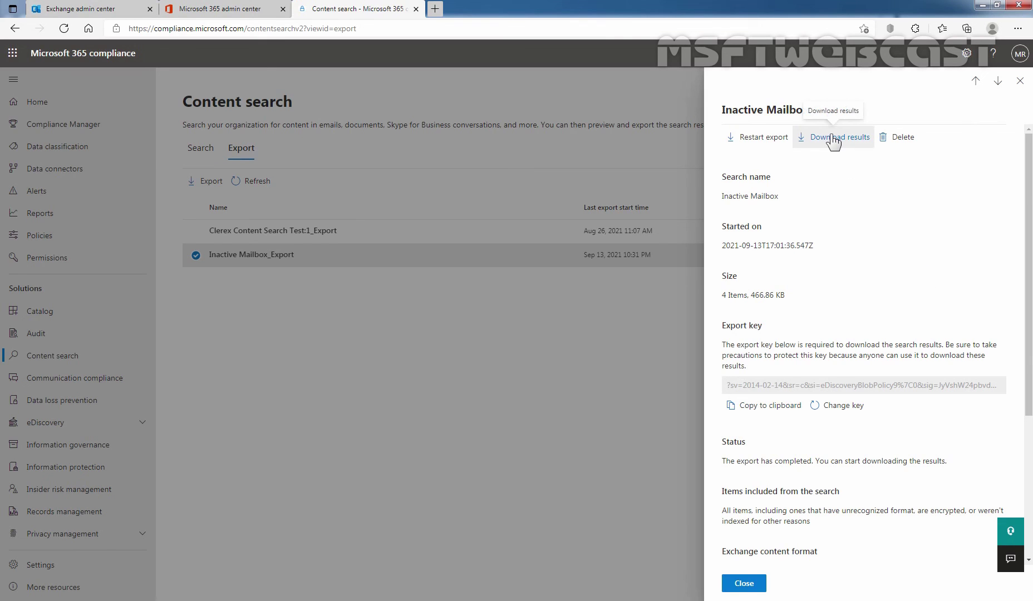
{"action": "scroll", "coordinate": [807, 381], "scroll_direction": "down", "scroll_amount": 3}
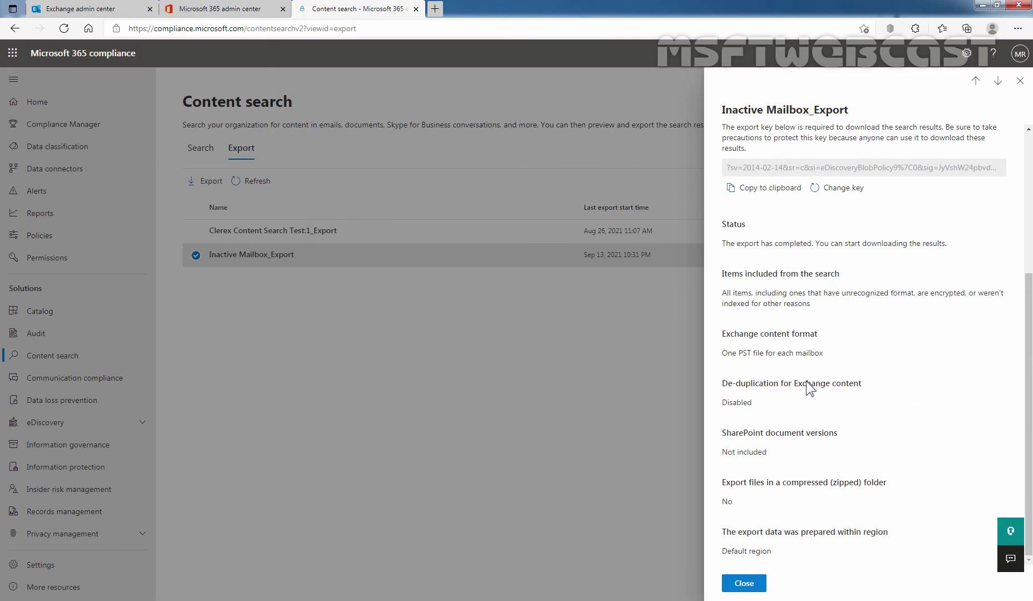
{"action": "scroll", "coordinate": [807, 381], "scroll_direction": "up", "scroll_amount": 1}
{"action": "scroll", "coordinate": [807, 380], "scroll_direction": "up", "scroll_amount": 3}
Download the results and install the eDiscovery Export Tool through Edge's prompts
{"action": "left_click", "coordinate": [840, 140]}
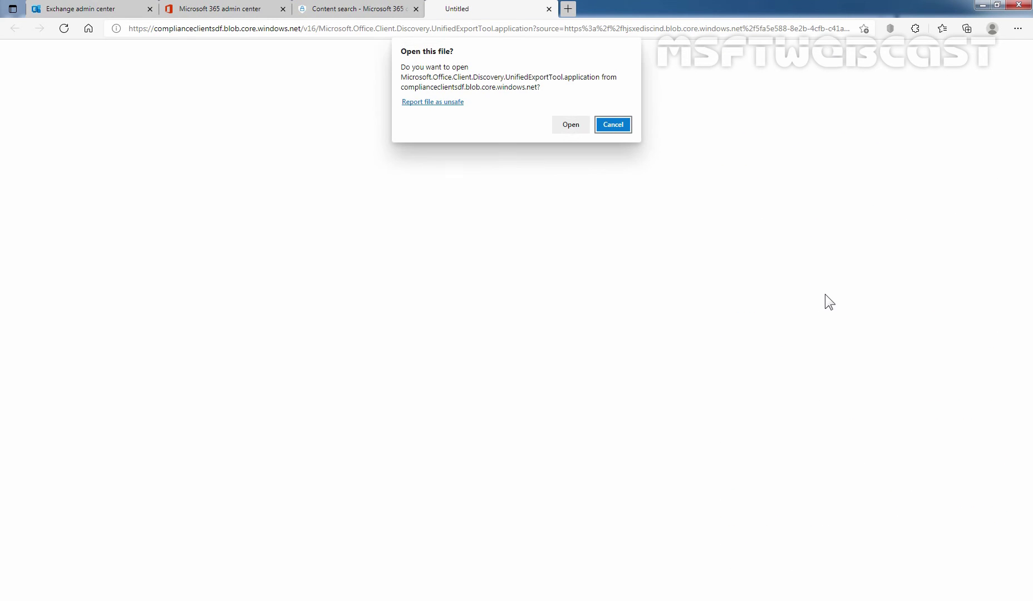
{"action": "left_click", "coordinate": [570, 125]}
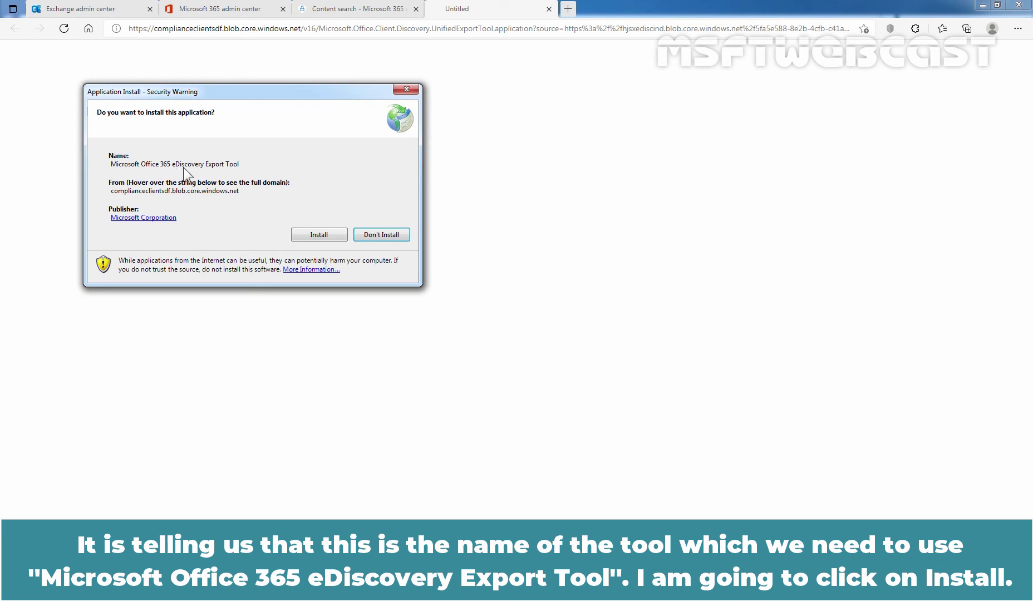
{"action": "left_click", "coordinate": [316, 236]}
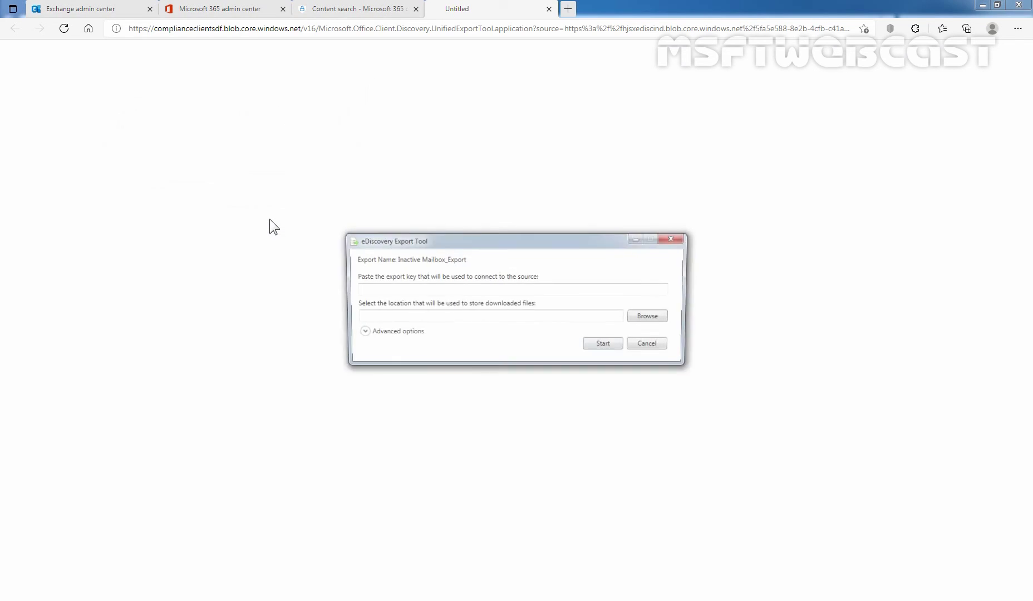
Paste the copied export key into the Export Tool's key field, then return to the Inactive Mailbox_Export details
{"action": "left_click", "coordinate": [401, 290]}
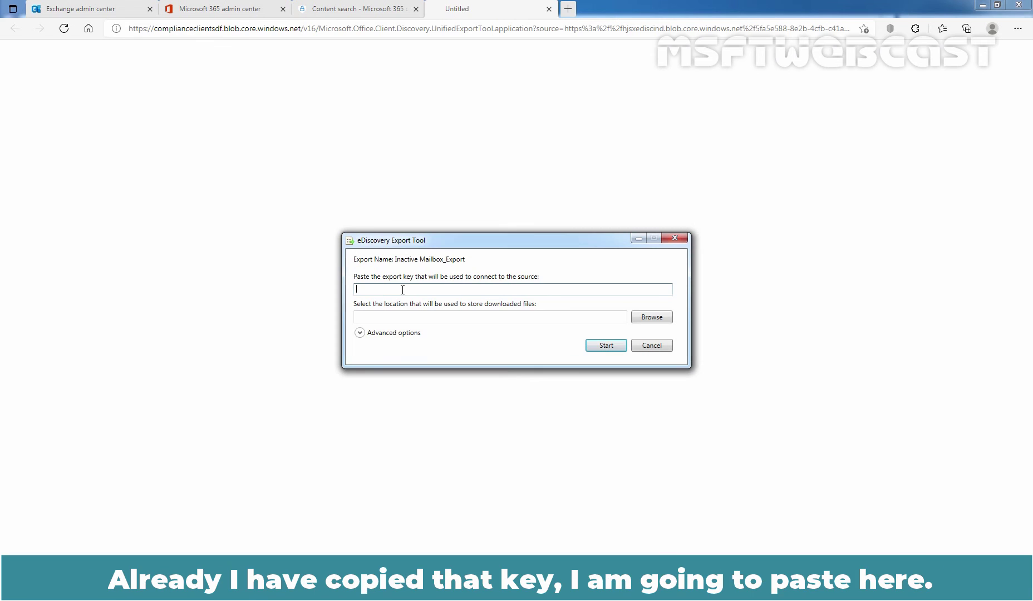
{"action": "right_click", "coordinate": [402, 290]}
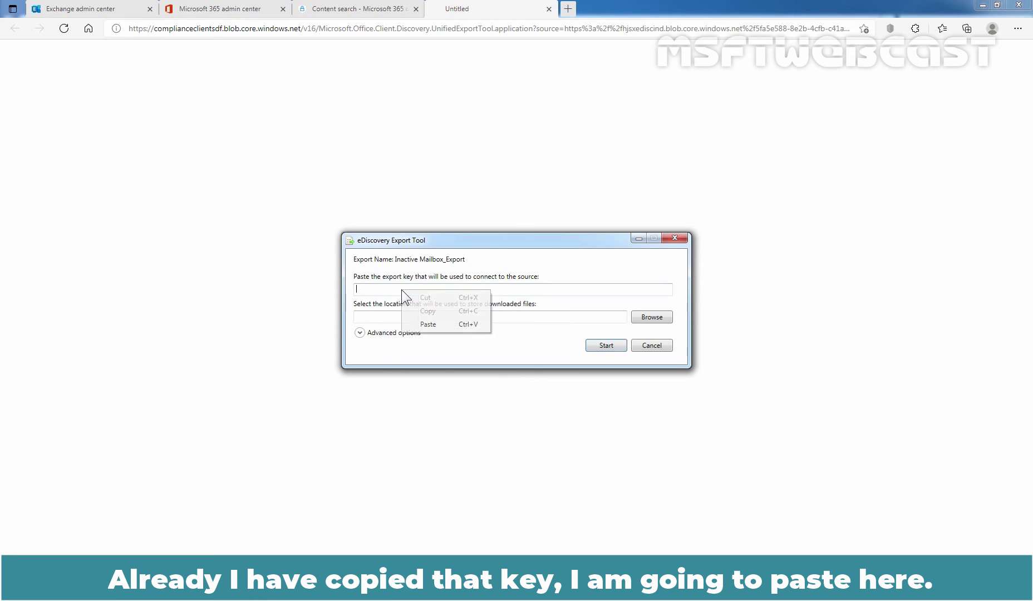
{"action": "left_click", "coordinate": [420, 323]}
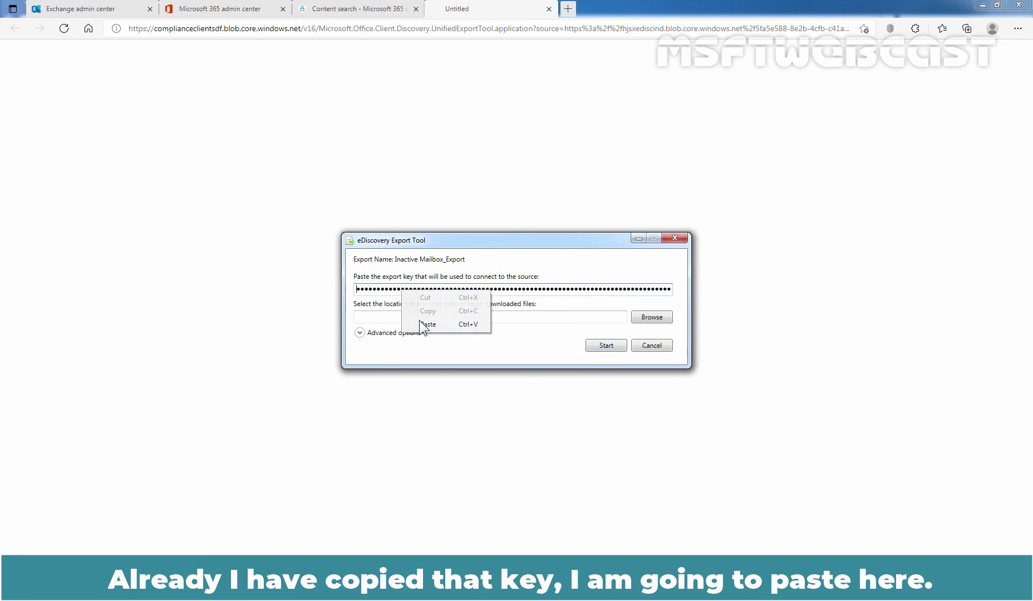
{"action": "left_click", "coordinate": [373, 8]}
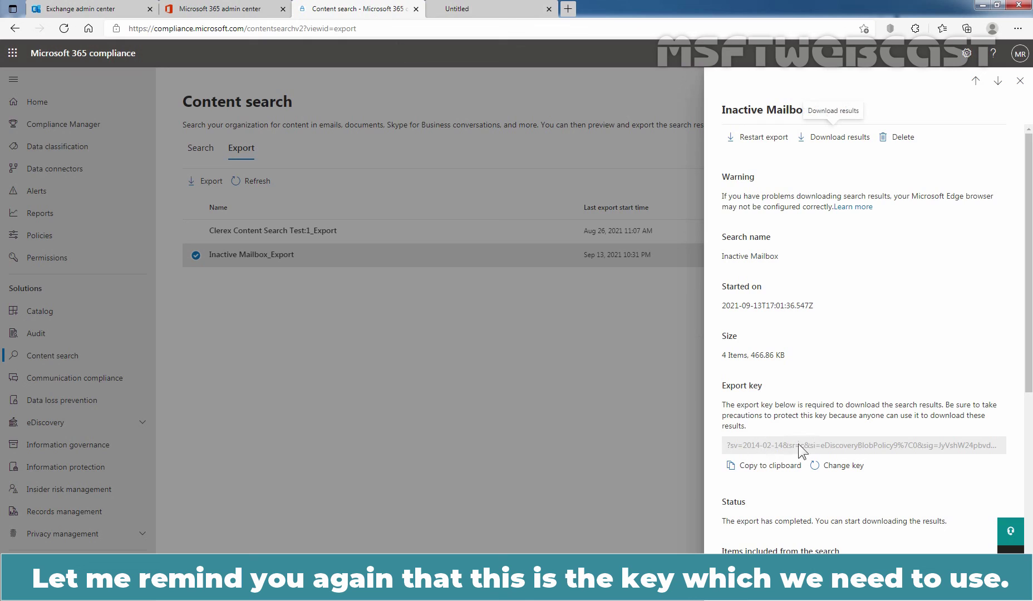
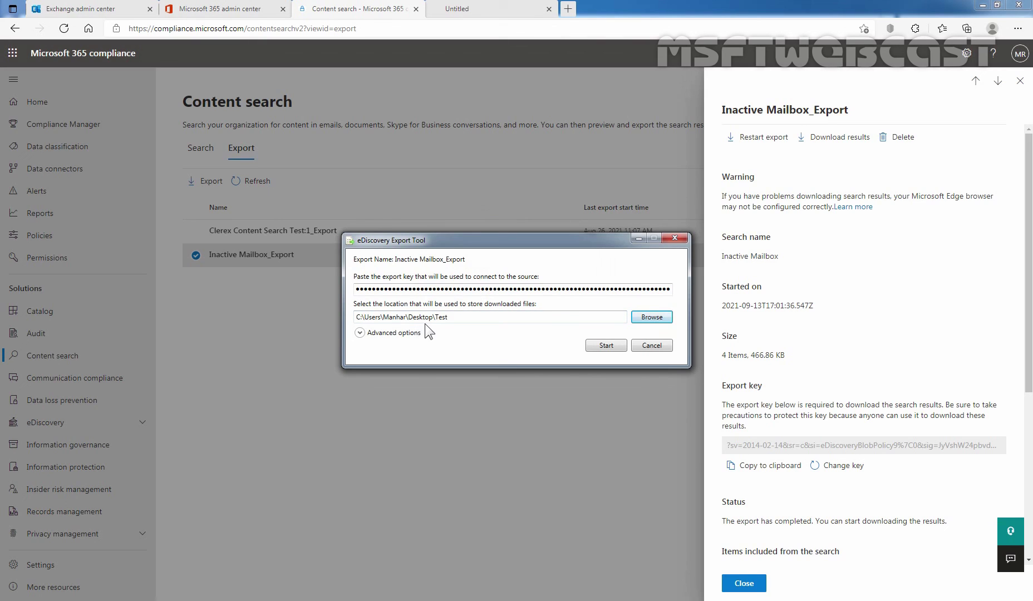
Download the Inactive Mailbox_Export results into the Test folder: 4 items, 0.46 MB
{"action": "left_click", "coordinate": [604, 345]}
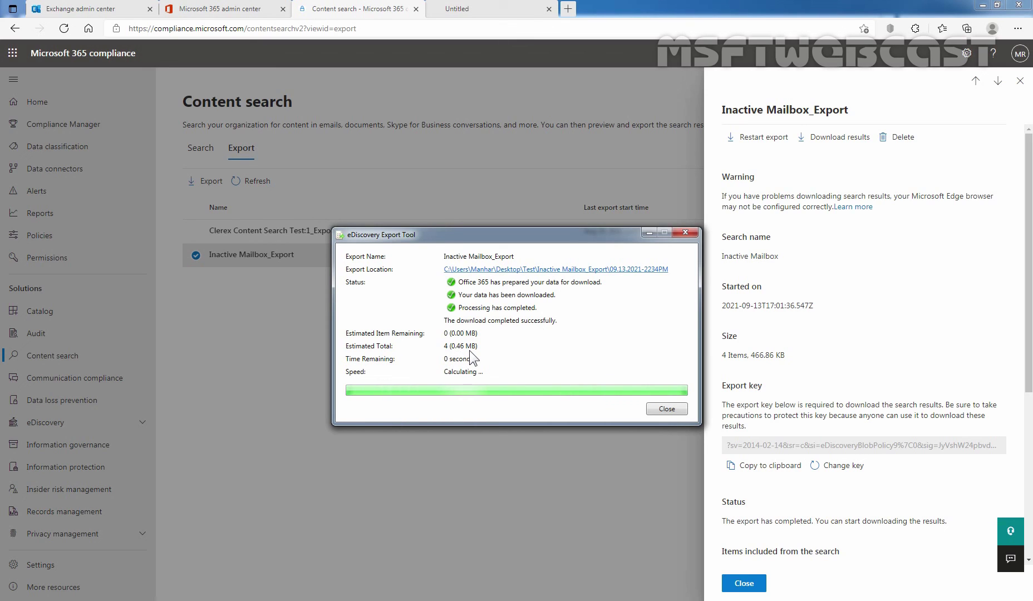
Bring the Test folder window forward, then shrink and reposition it beside the export tool
{"action": "mouse_move", "coordinate": [69, 1]}
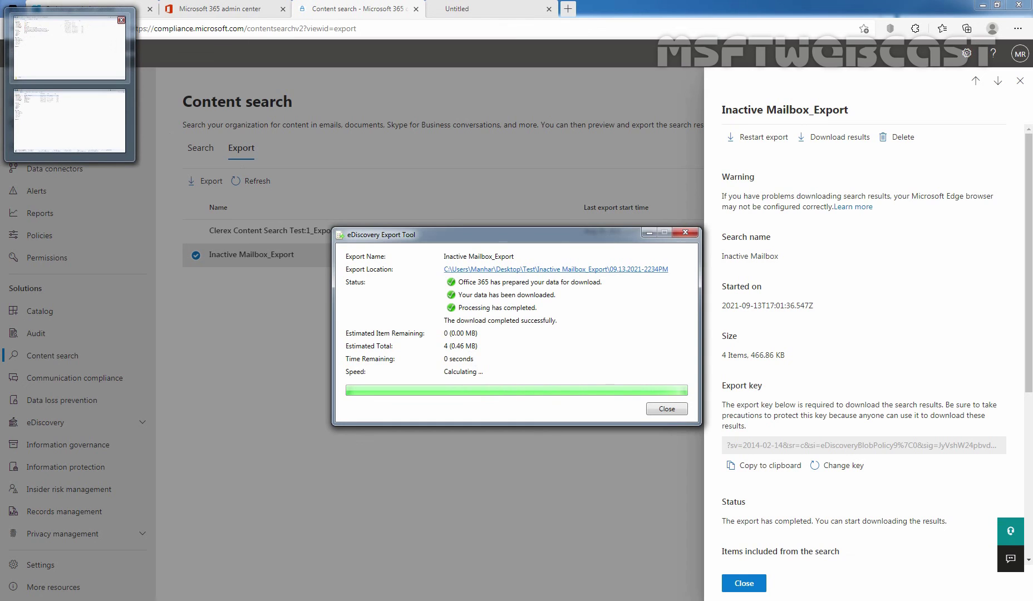
{"action": "left_click", "coordinate": [69, 120]}
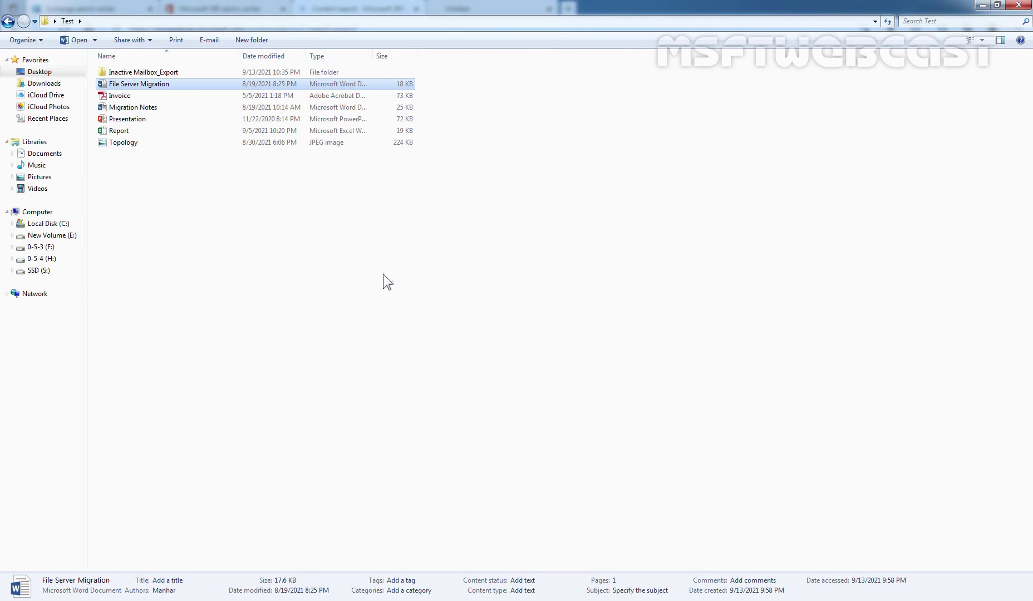
{"action": "left_click_drag", "start_coordinate": [552, 7], "coordinate": [720, 111]}
{"action": "left_click_drag", "start_coordinate": [531, 122], "coordinate": [621, 124]}
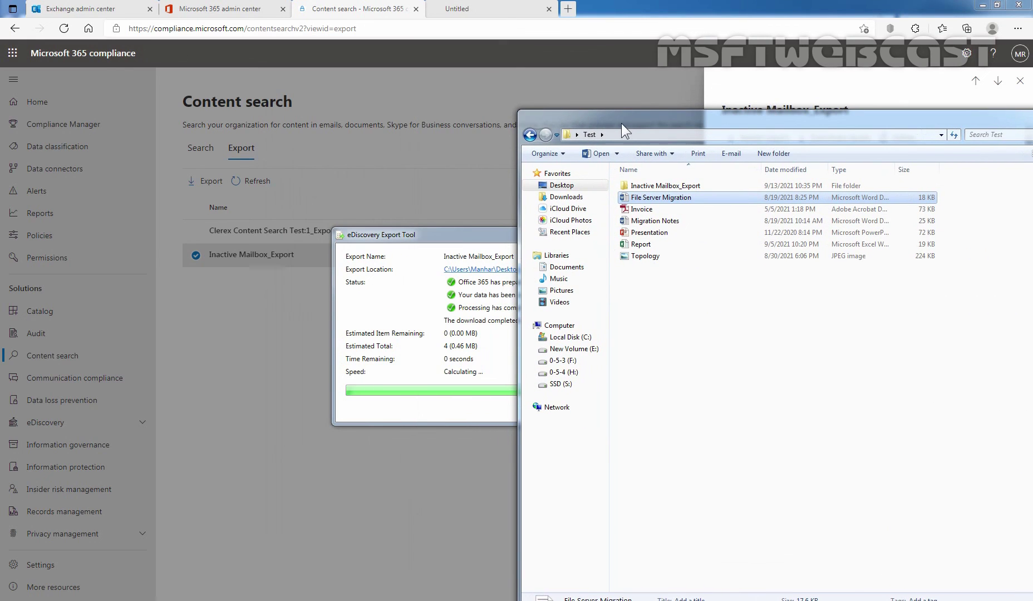
Browse Inactive Mailbox_Export > 09.13.2021-2234PM > Exchange and select the exported PST file
{"action": "double_click", "coordinate": [658, 187]}
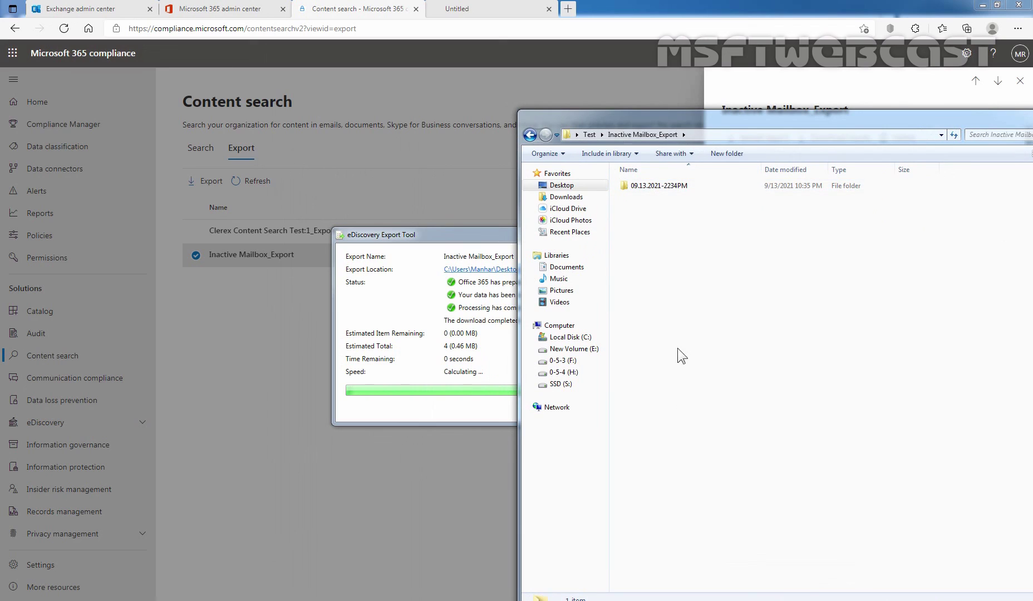
{"action": "double_click", "coordinate": [645, 187]}
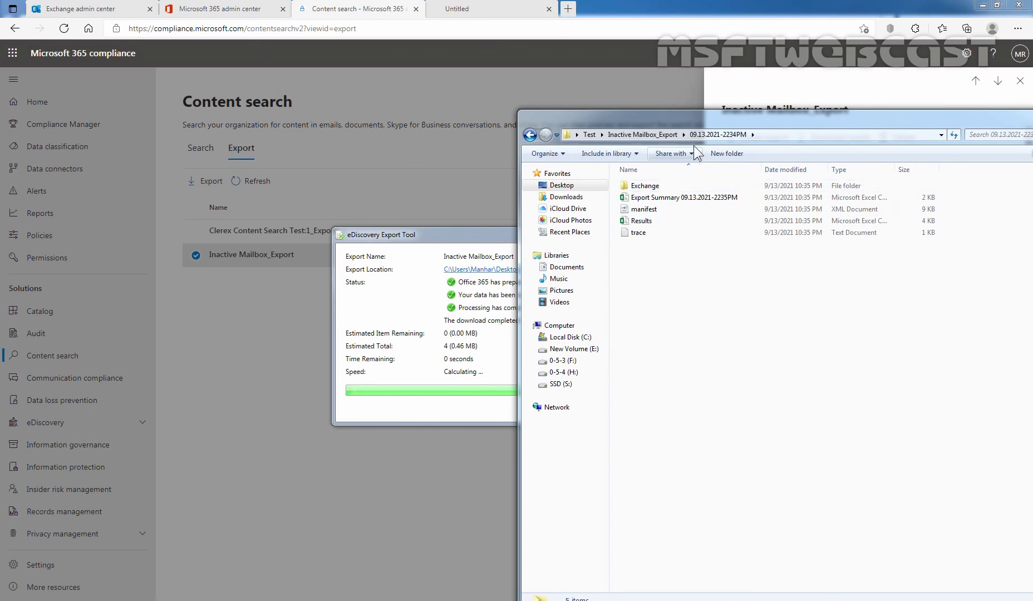
{"action": "left_click_drag", "start_coordinate": [685, 121], "coordinate": [527, 91]}
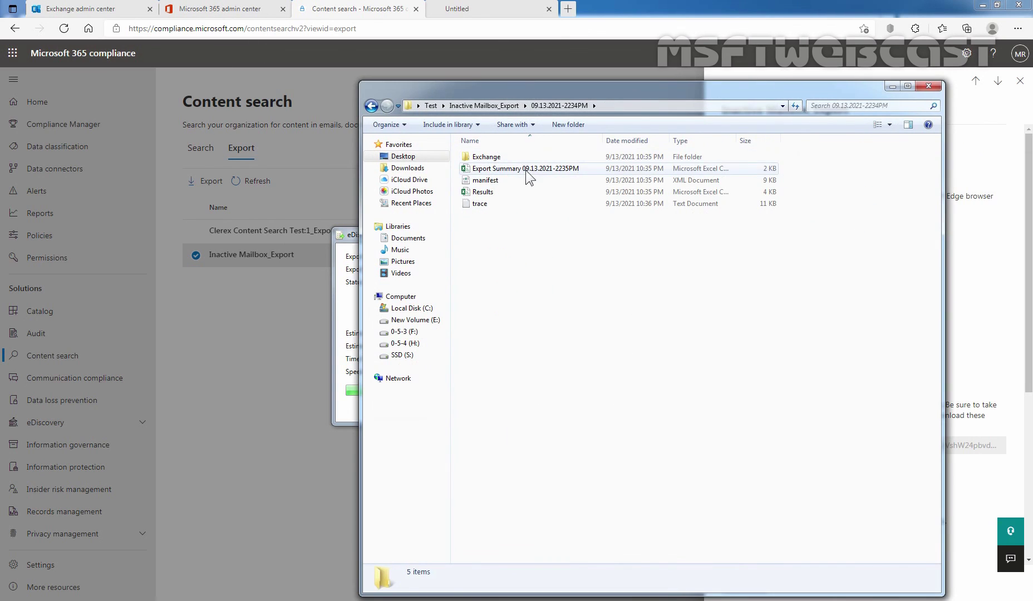
{"action": "double_click", "coordinate": [484, 156]}
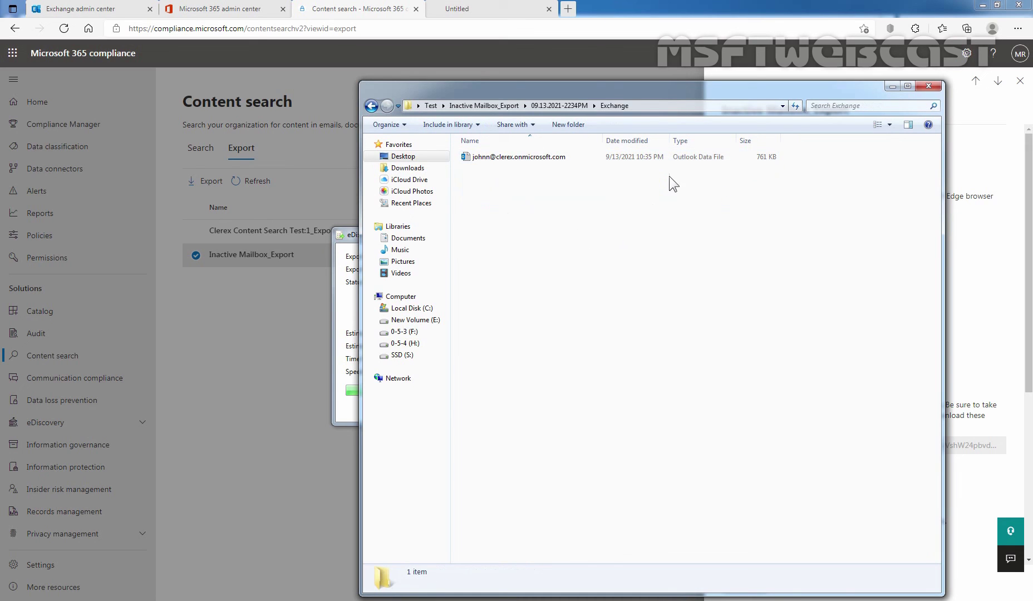
{"action": "left_click", "coordinate": [510, 155]}
{"action": "right_click", "coordinate": [510, 155]}
Check the 761 KB PST file's properties, then close File Explorer and the eDiscovery Export Tool
{"action": "left_click", "coordinate": [557, 418]}
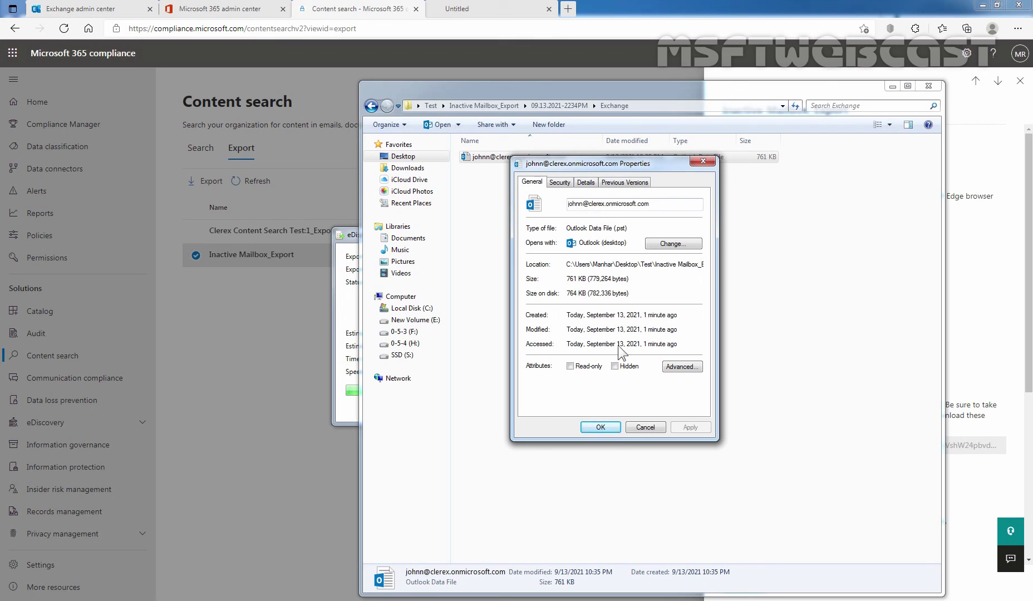
{"action": "left_click", "coordinate": [643, 427]}
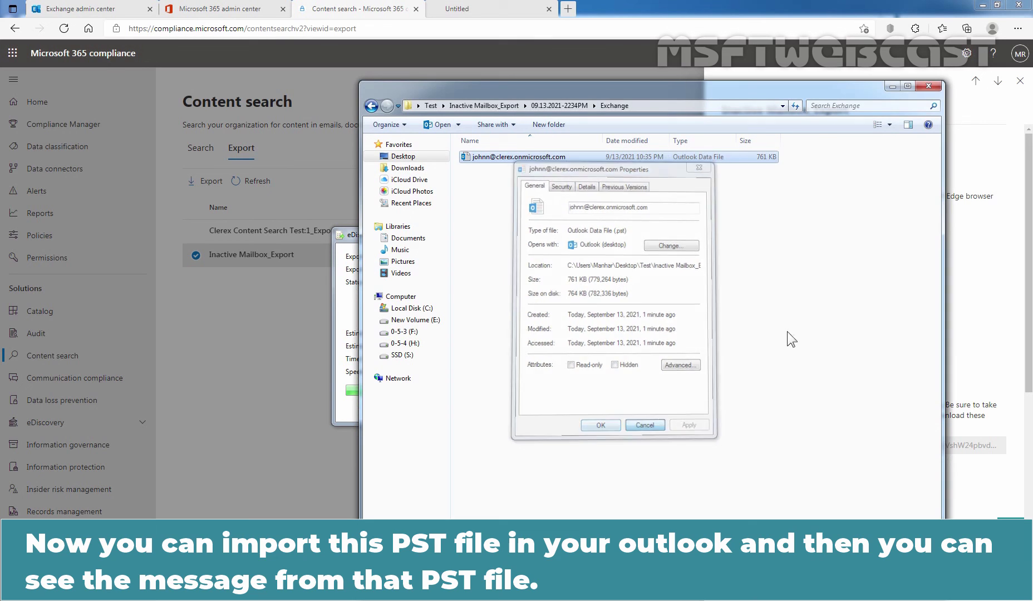
{"action": "left_click", "coordinate": [927, 86]}
{"action": "left_click", "coordinate": [671, 408]}
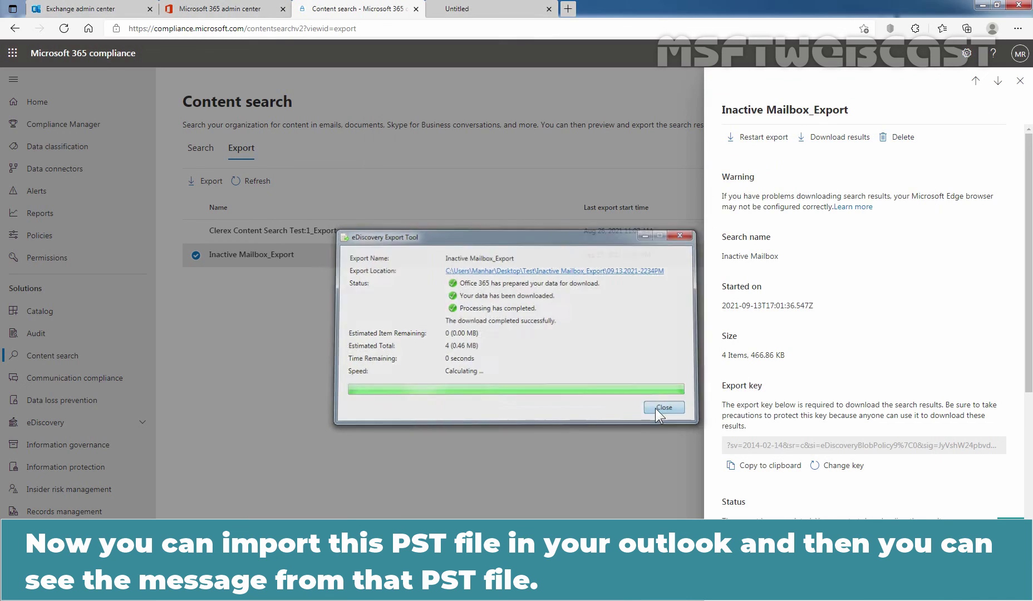